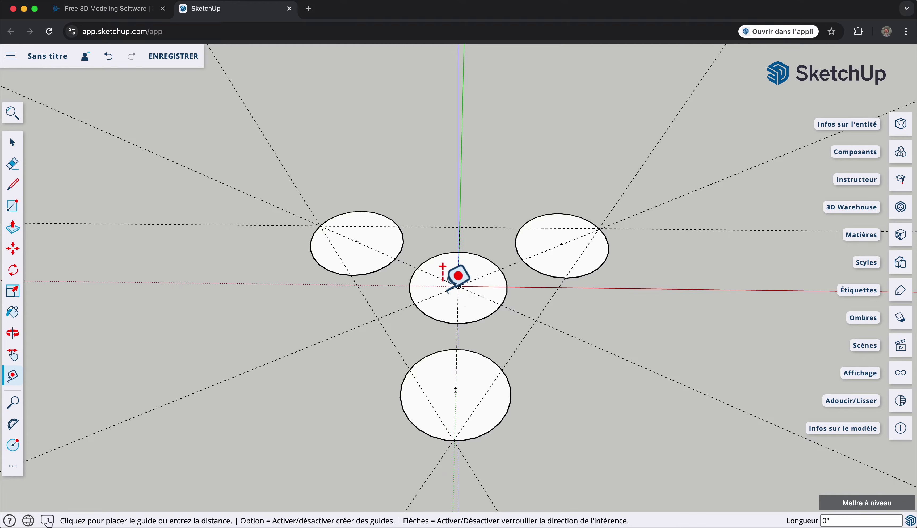
Step: Place guide points 48 inches from the origin along the guide lines through the three outer circles, one beyond each circle
{"action": "type", "text": "4"}
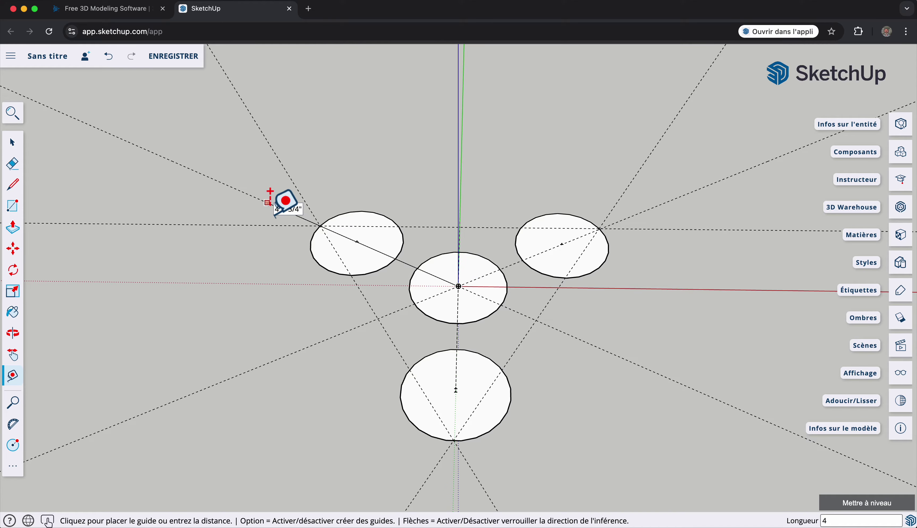
{"action": "type", "text": "8"}
{"action": "key", "text": "Return"}
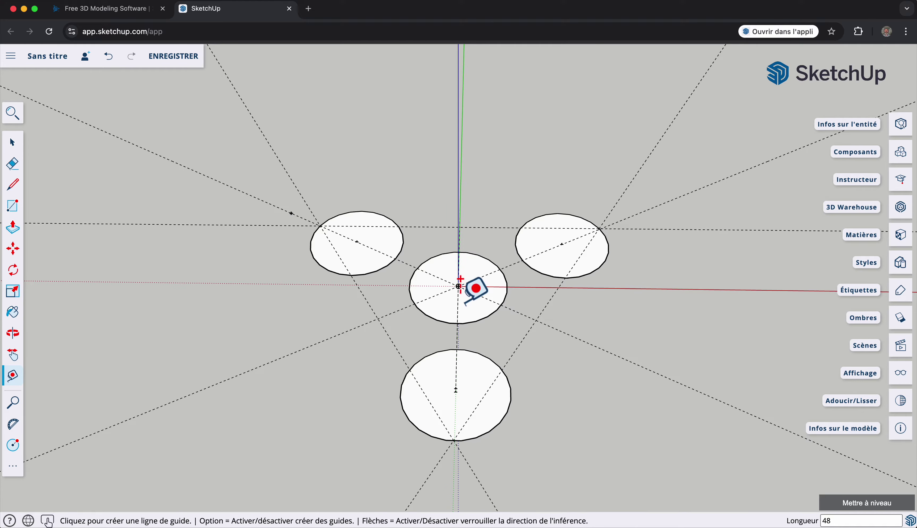
{"action": "left_click", "coordinate": [459, 286]}
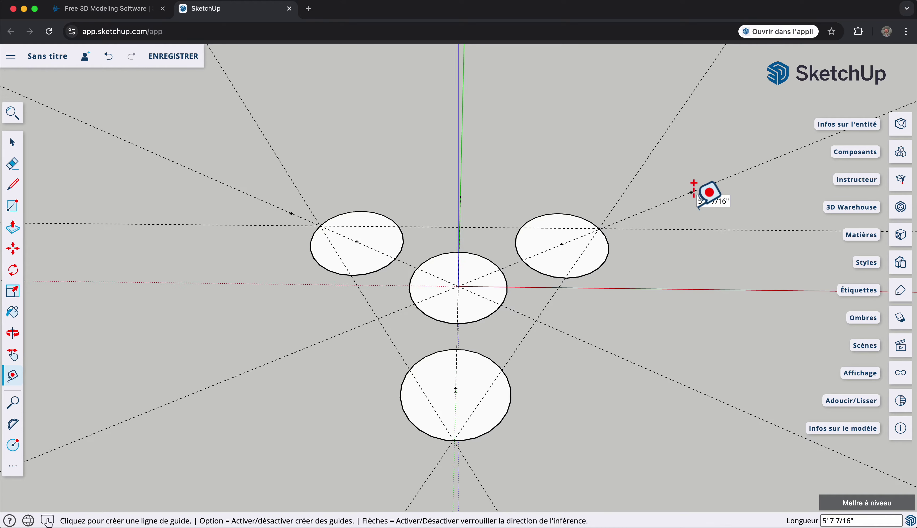
{"action": "type", "text": "48"}
{"action": "key", "text": "Return"}
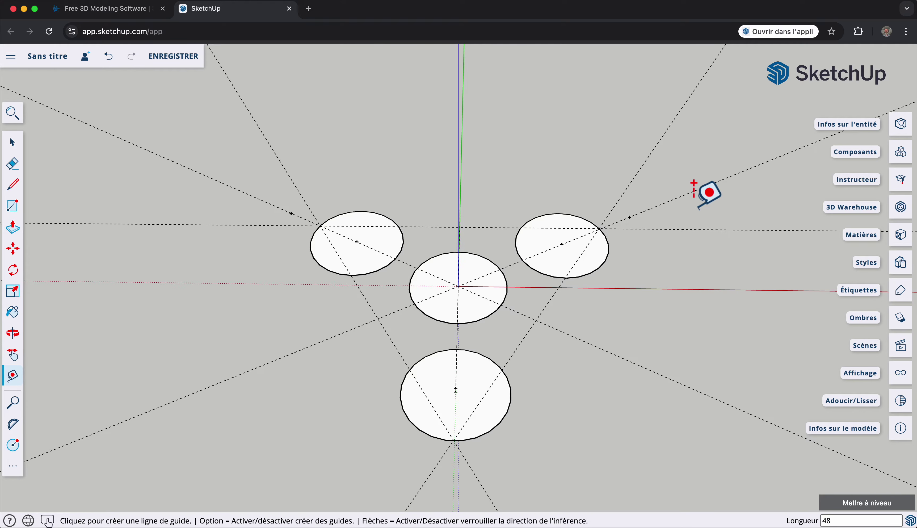
{"action": "left_click", "coordinate": [459, 286]}
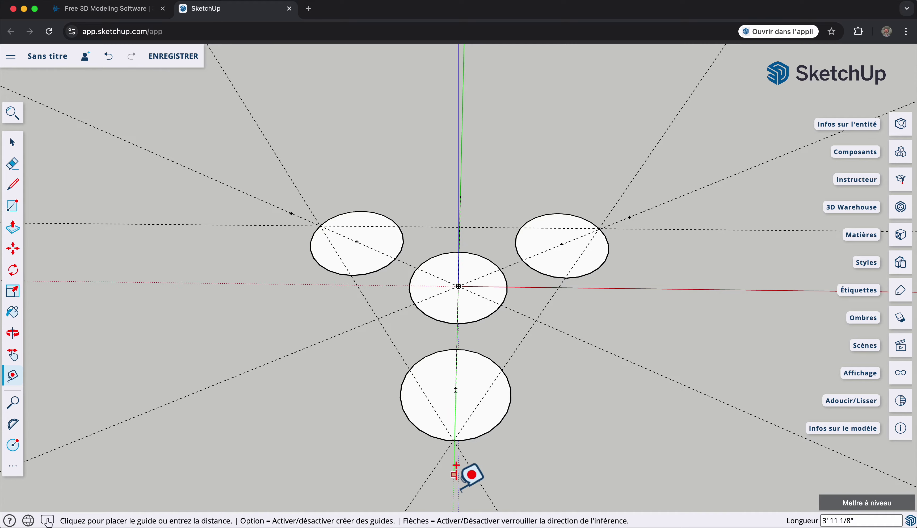
{"action": "type", "text": "48"}
{"action": "key", "text": "Return"}
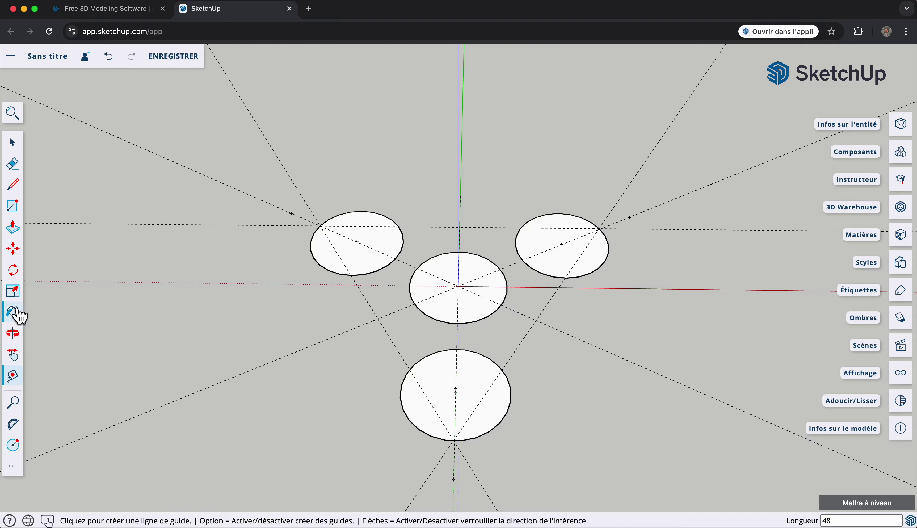
Step: Draw concentric circles of radius 1' 8" around the upper-left and upper-right circles, reaching out to their 48-inch guide points
{"action": "left_click", "coordinate": [14, 445]}
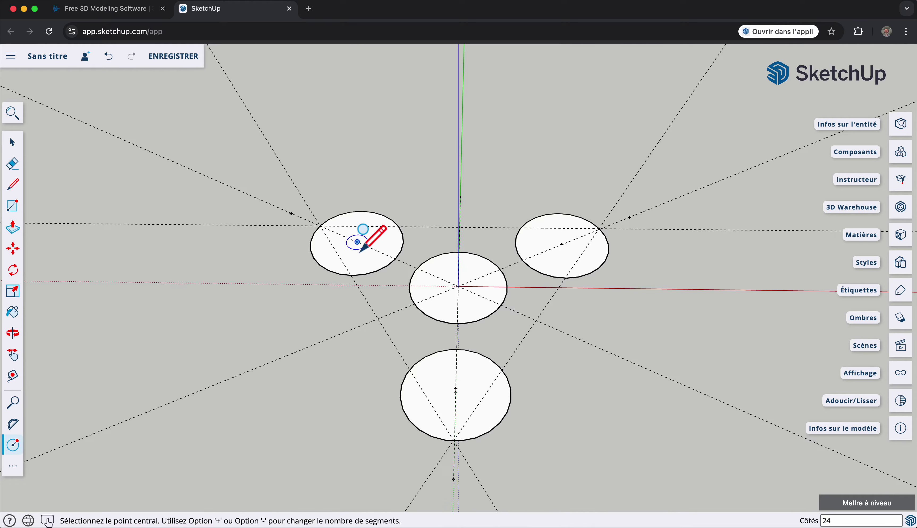
{"action": "left_click", "coordinate": [357, 242]}
{"action": "left_click", "coordinate": [291, 213]}
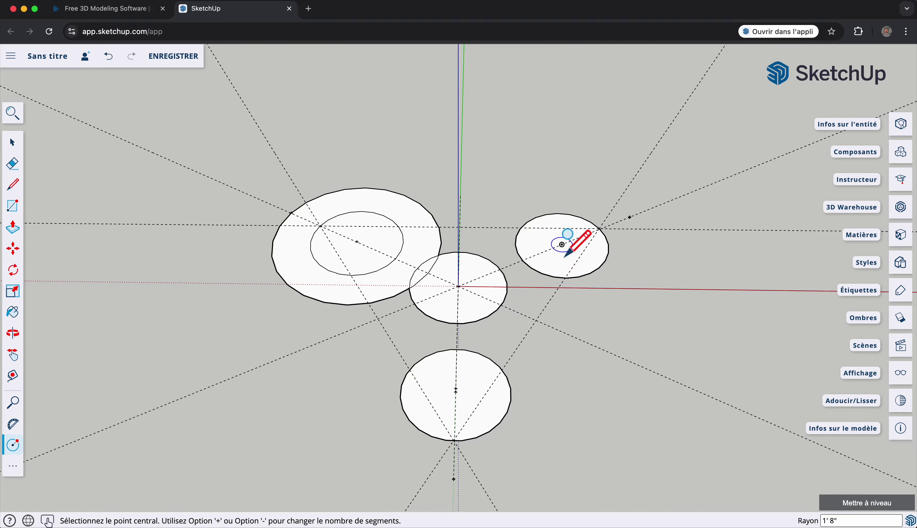
{"action": "left_click", "coordinate": [562, 245]}
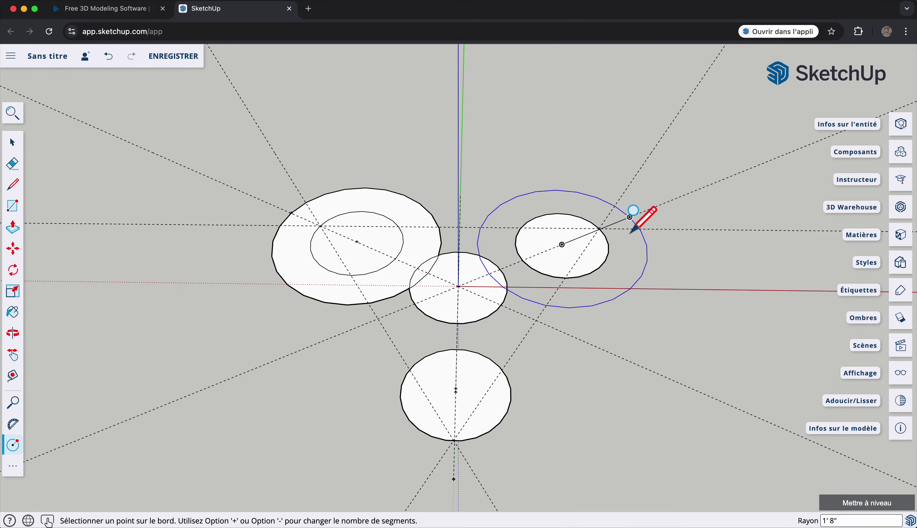
{"action": "left_click", "coordinate": [629, 218]}
{"action": "left_click", "coordinate": [456, 389]}
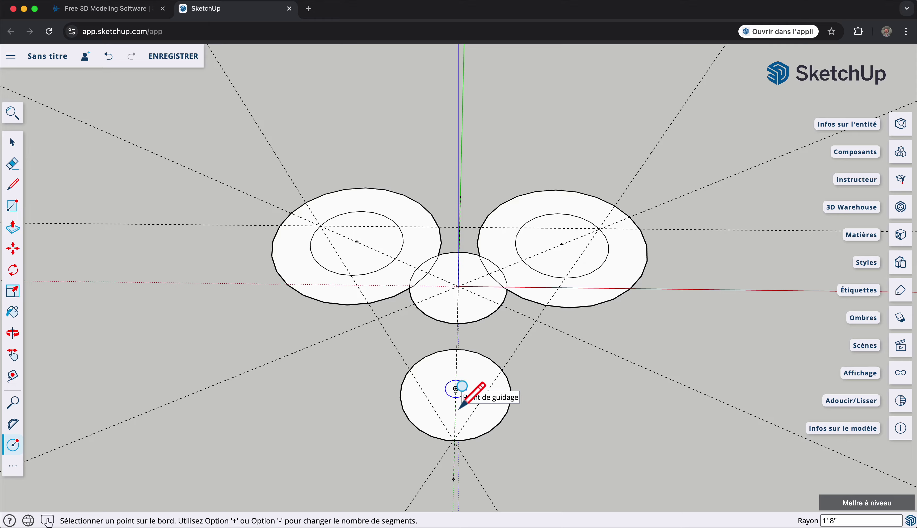
{"action": "left_click", "coordinate": [453, 483]}
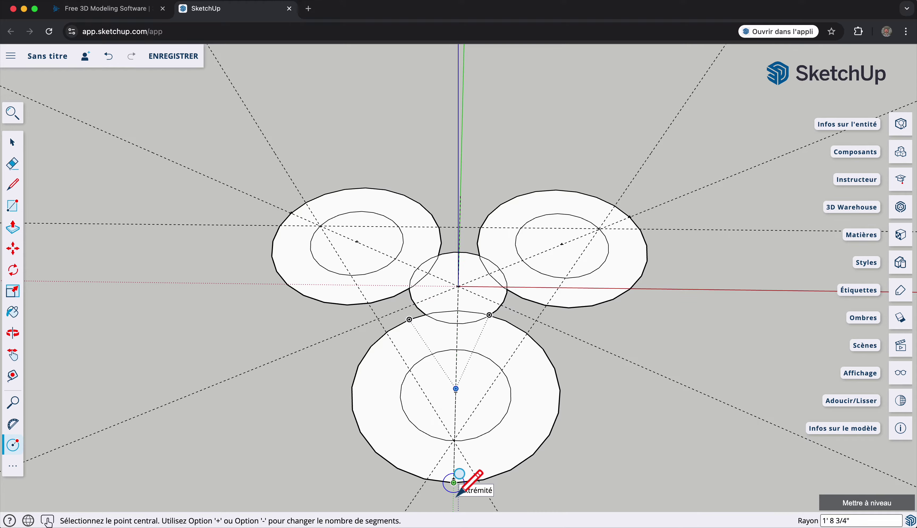
{"action": "key", "text": "z"}
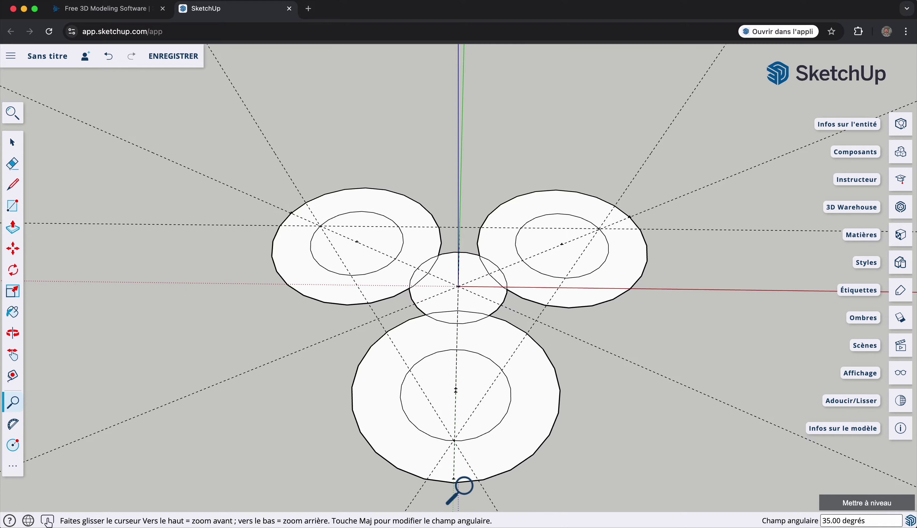
{"action": "key", "text": "super+z"}
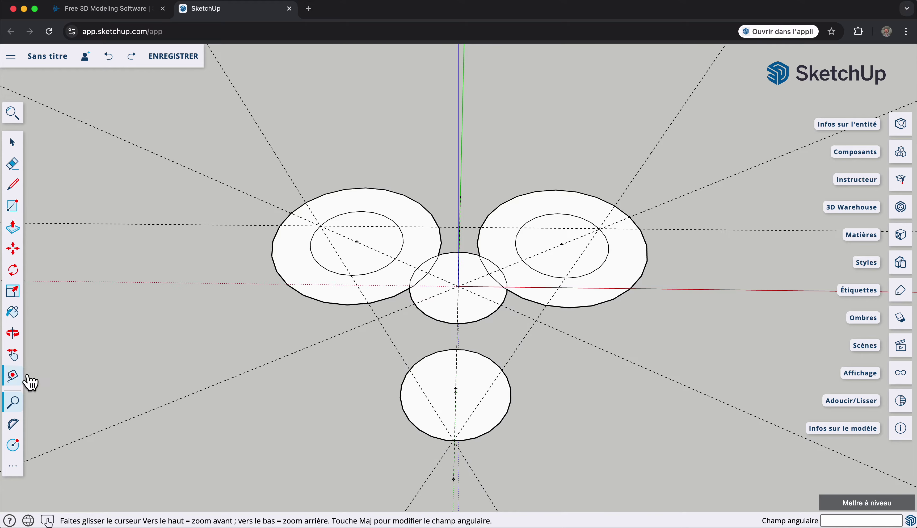
Step: Draw a concentric circle of radius about 1' 7 3/16" around the lower circle, reaching its outer guide point
{"action": "left_click", "coordinate": [14, 445]}
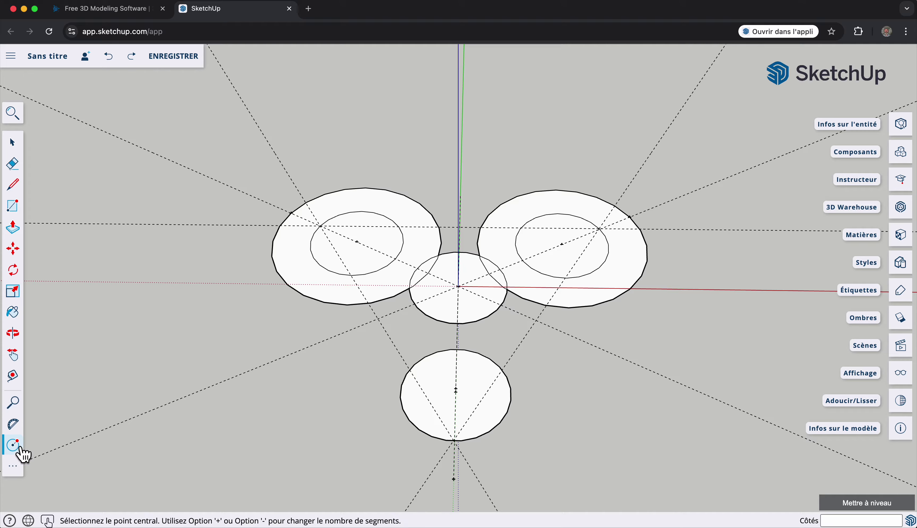
{"action": "left_click", "coordinate": [456, 392]}
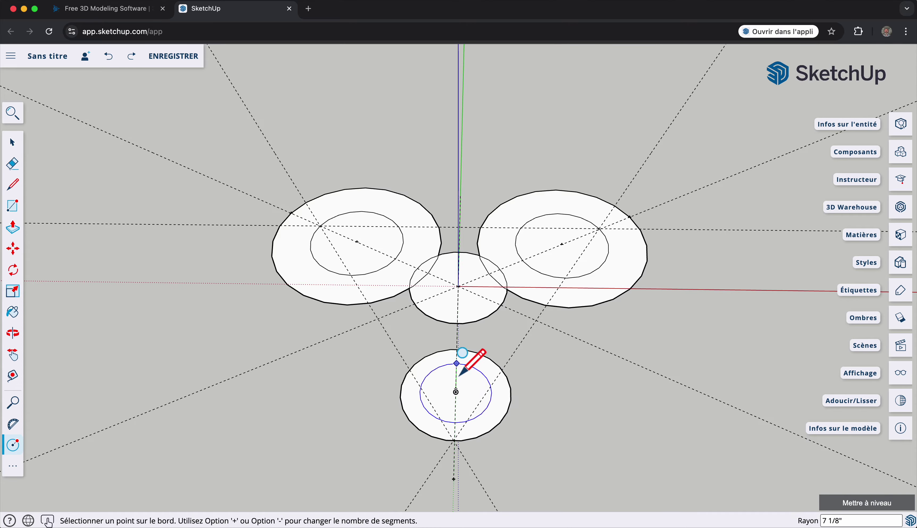
{"action": "left_click", "coordinate": [456, 494]}
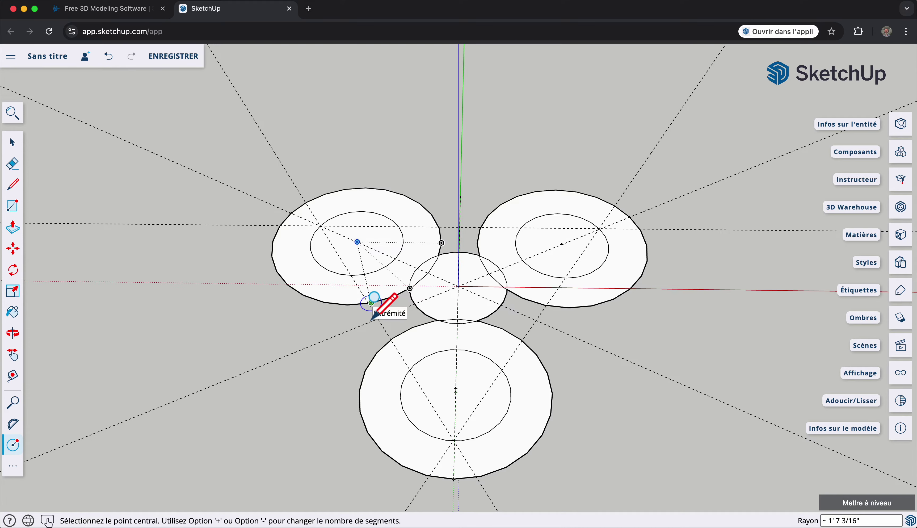
{"action": "left_click", "coordinate": [379, 320]}
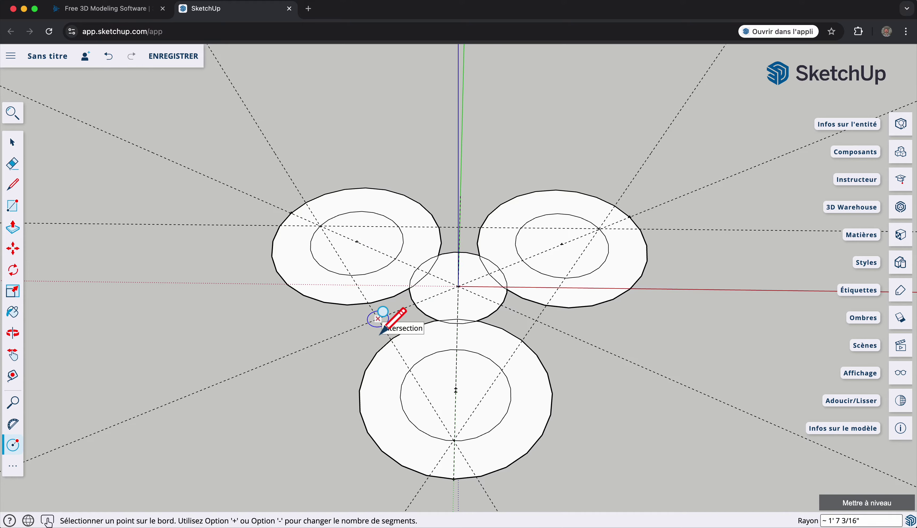
{"action": "left_click", "coordinate": [370, 321]}
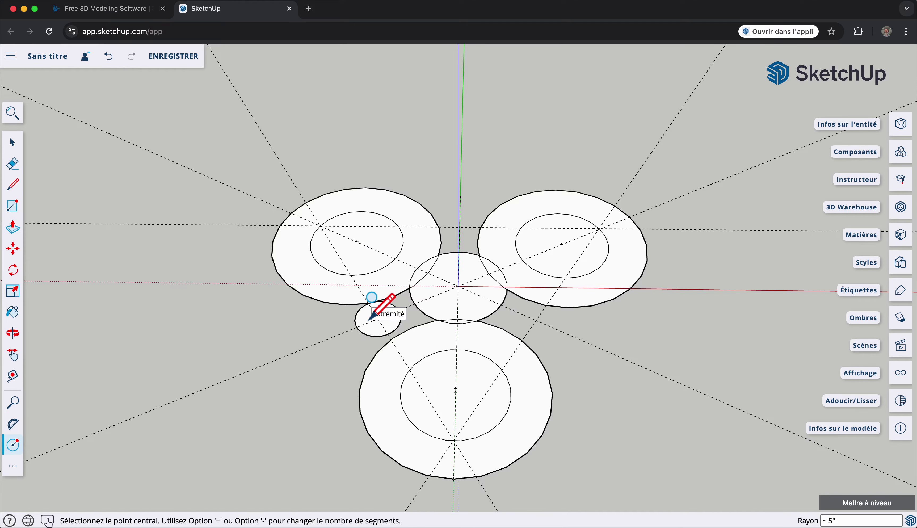
{"action": "key", "text": "super+z"}
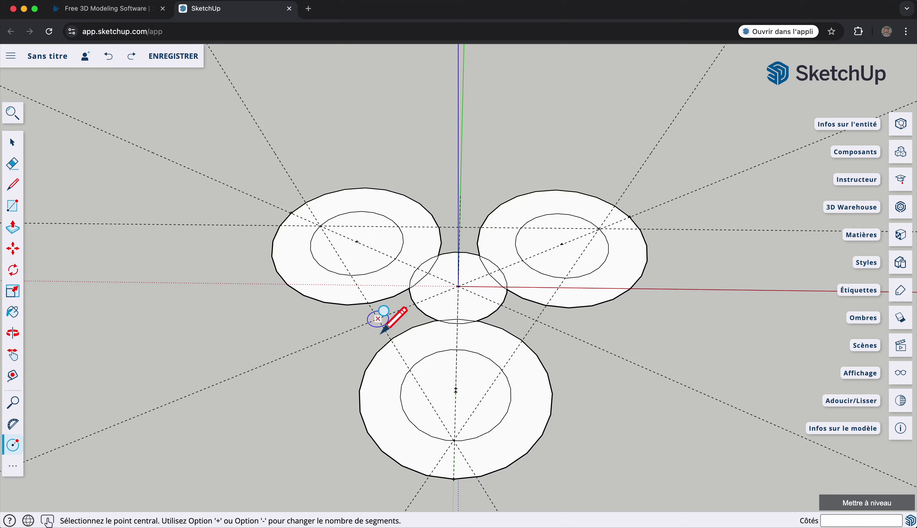
Step: Draw small circles at the guide intersections between the large circles, radius about 6 1/2" in both lower gaps and 5 1/4" in the upper gap
{"action": "left_click", "coordinate": [382, 335]}
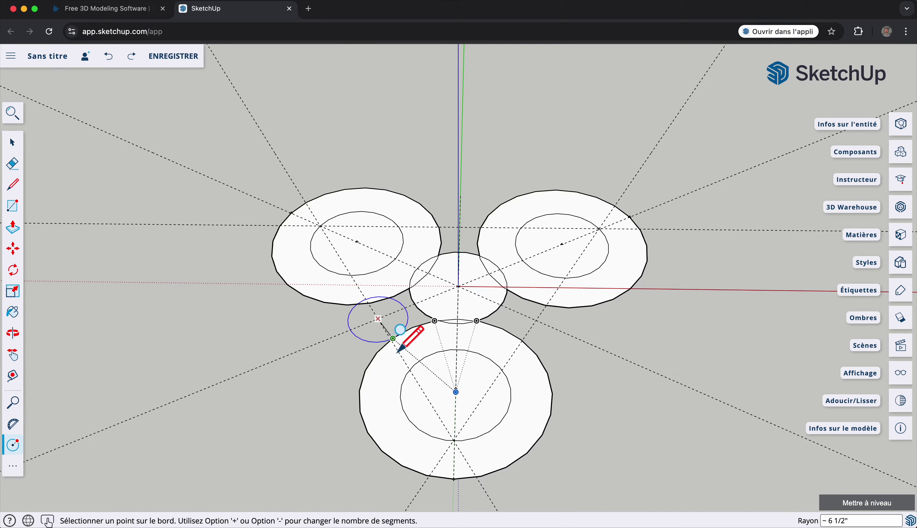
{"action": "left_click", "coordinate": [397, 351]}
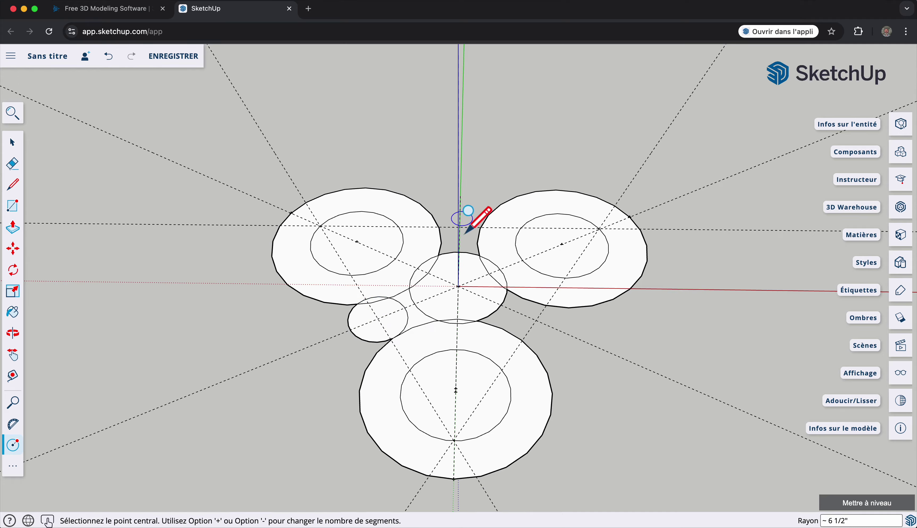
{"action": "left_click", "coordinate": [14, 333]}
{"action": "left_click_drag", "start_coordinate": [347, 351], "coordinate": [481, 331]}
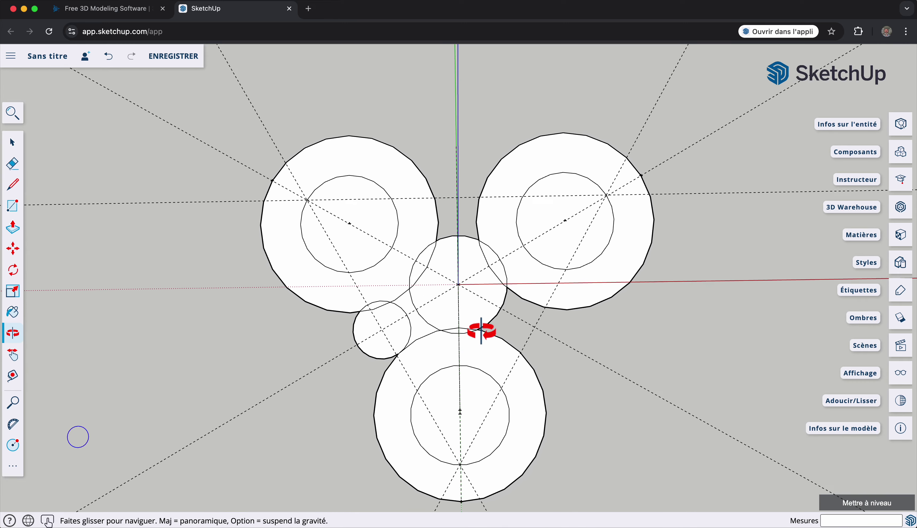
{"action": "left_click", "coordinate": [13, 445]}
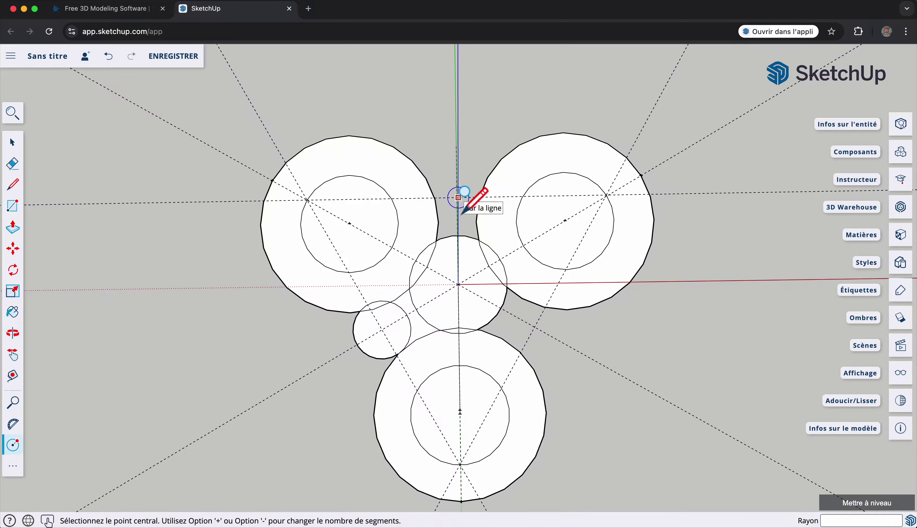
{"action": "left_click", "coordinate": [458, 197]}
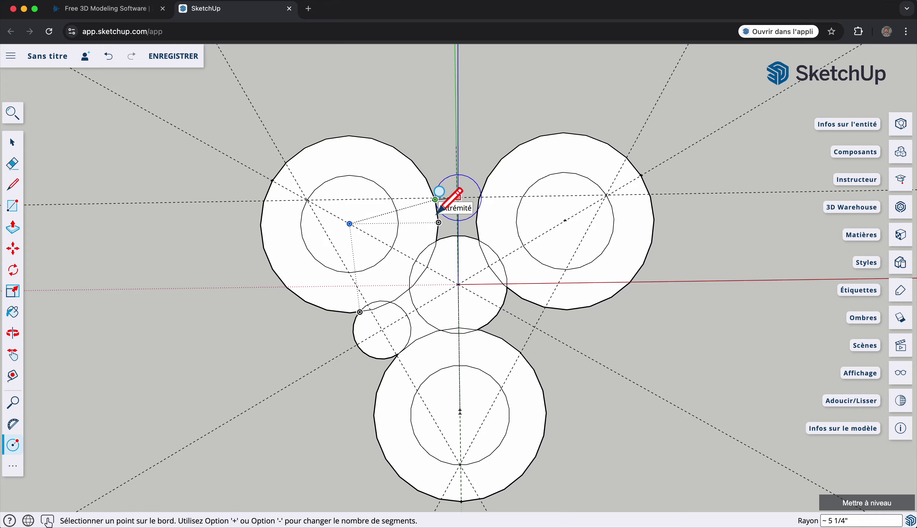
{"action": "left_click", "coordinate": [437, 211]}
{"action": "left_click", "coordinate": [534, 327]}
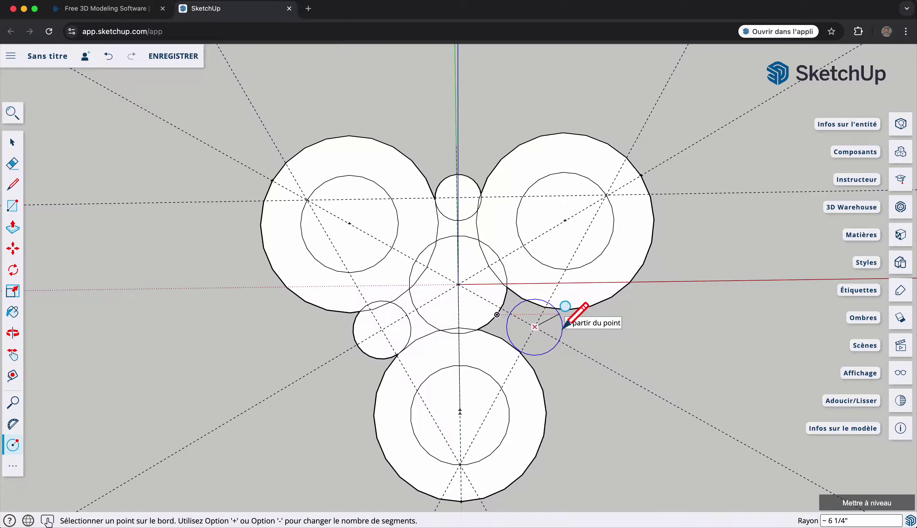
{"action": "left_click", "coordinate": [527, 363]}
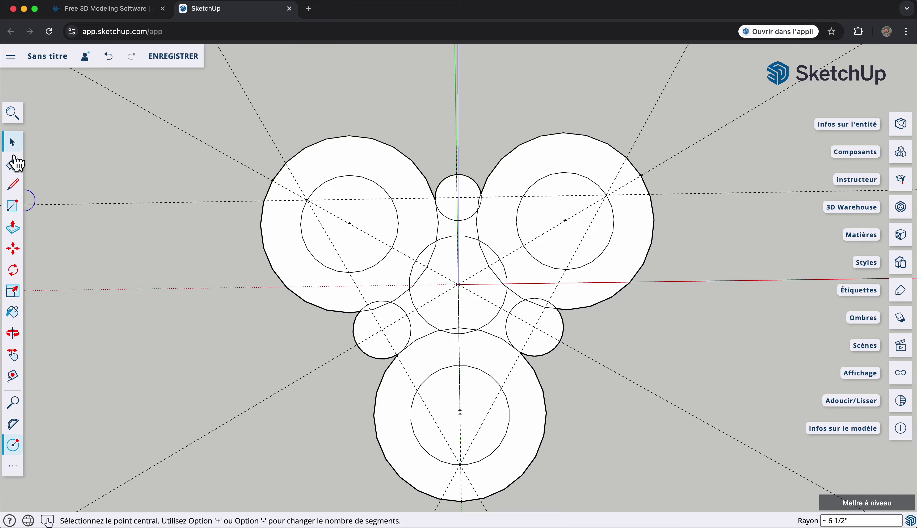
Step: Delete the inner circle faces of the three outer rings to open their holes
{"action": "left_click", "coordinate": [13, 144]}
{"action": "left_click", "coordinate": [349, 248]}
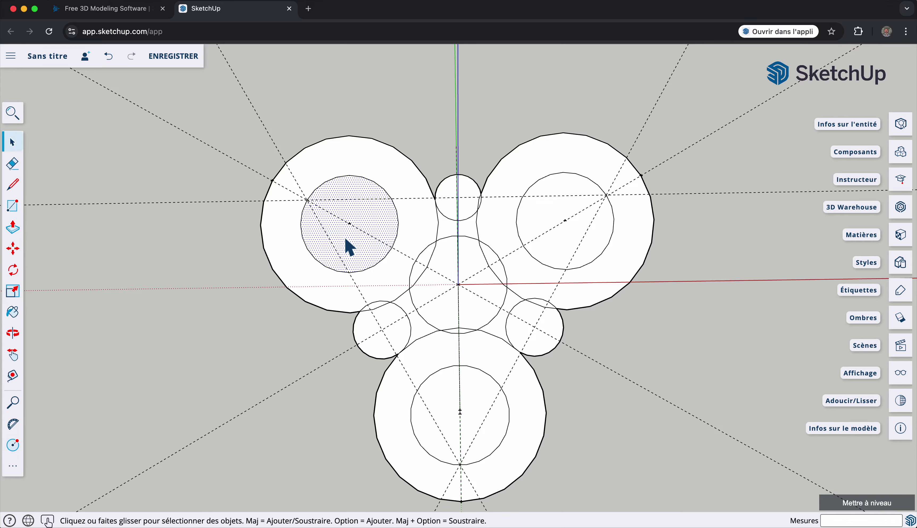
{"action": "key", "text": "Delete"}
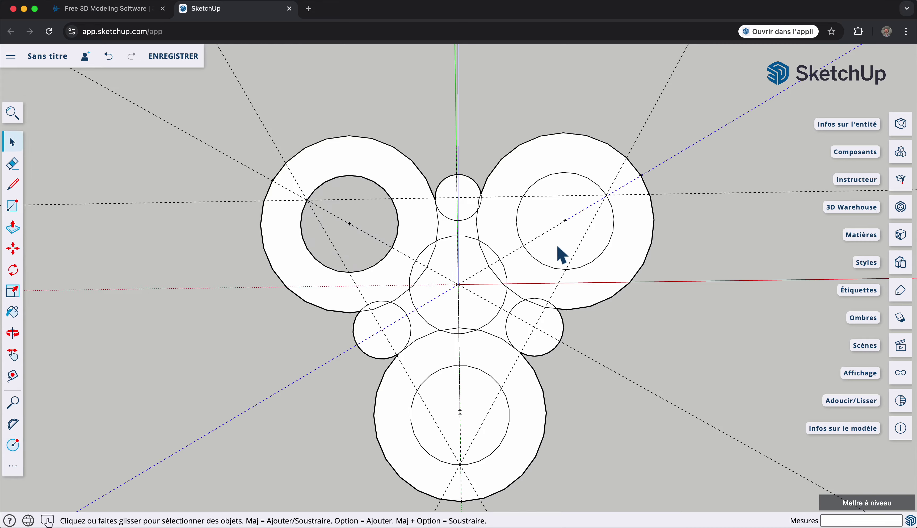
{"action": "left_click", "coordinate": [558, 249]}
{"action": "key", "text": "Delete"}
{"action": "left_click", "coordinate": [484, 396]}
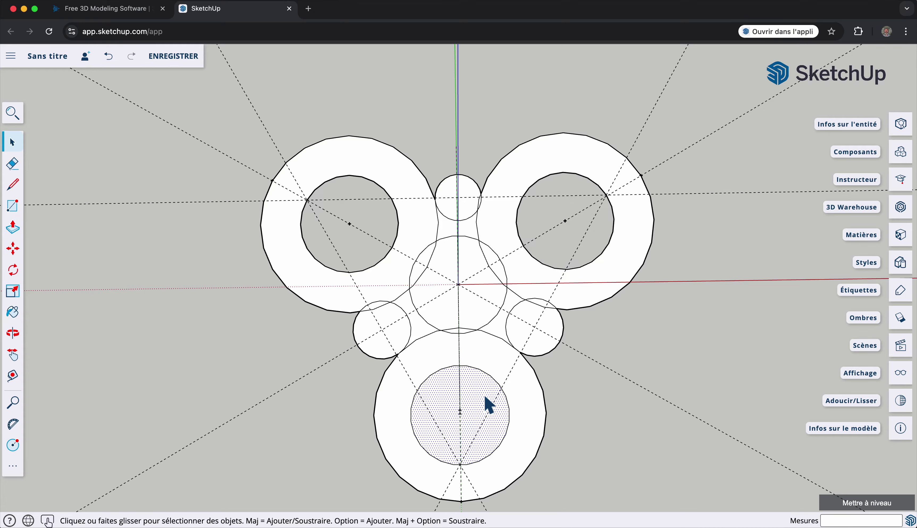
{"action": "key", "text": "Delete"}
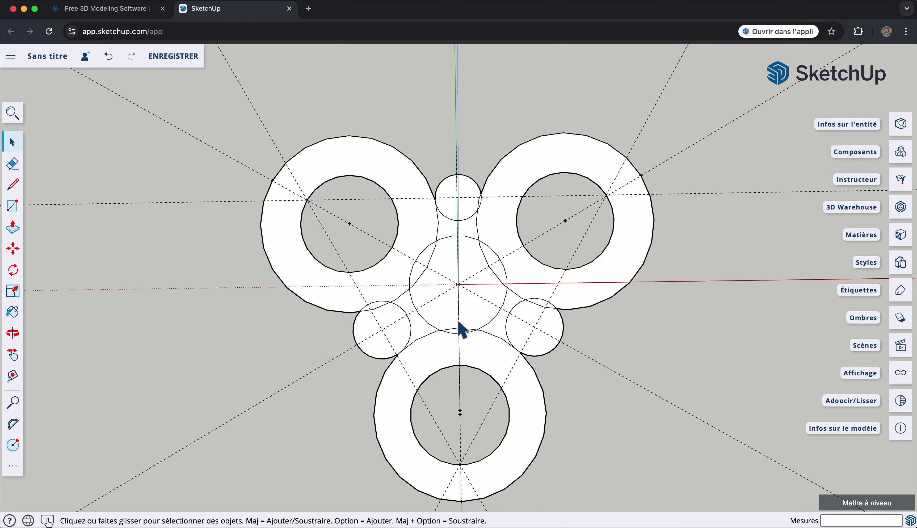
Step: Delete the central circle's face, the slivers on both its sides and the overlapping arc edges inside it to open the center hole
{"action": "left_click", "coordinate": [437, 294]}
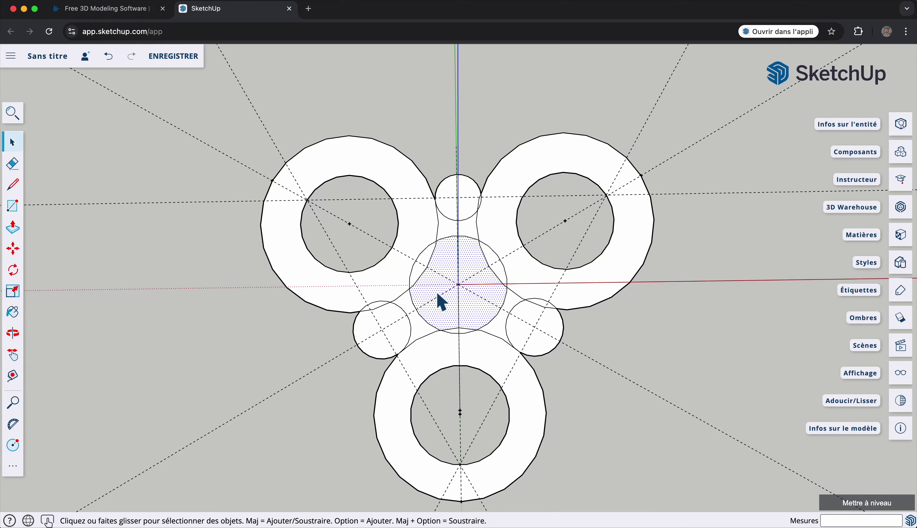
{"action": "key", "text": "Delete"}
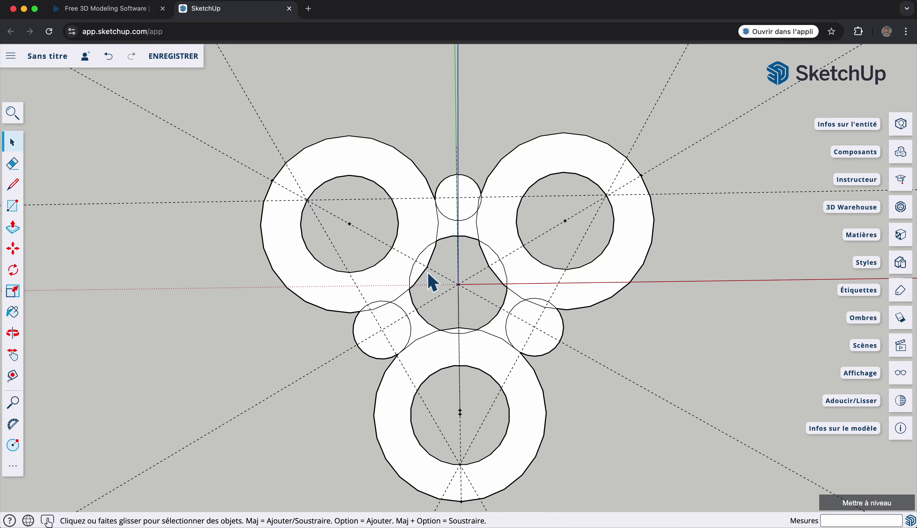
{"action": "left_click", "coordinate": [424, 278]}
{"action": "key", "text": "Delete"}
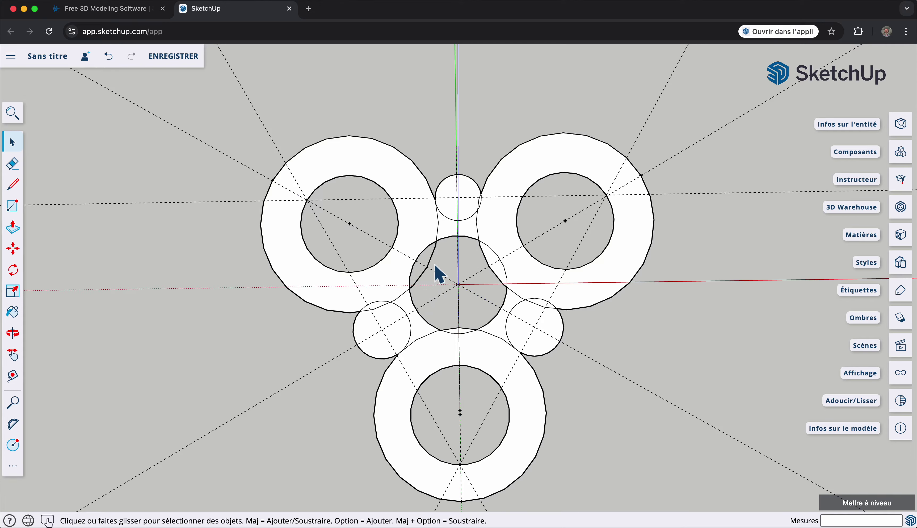
{"action": "left_click", "coordinate": [497, 259]}
{"action": "key", "text": "Delete"}
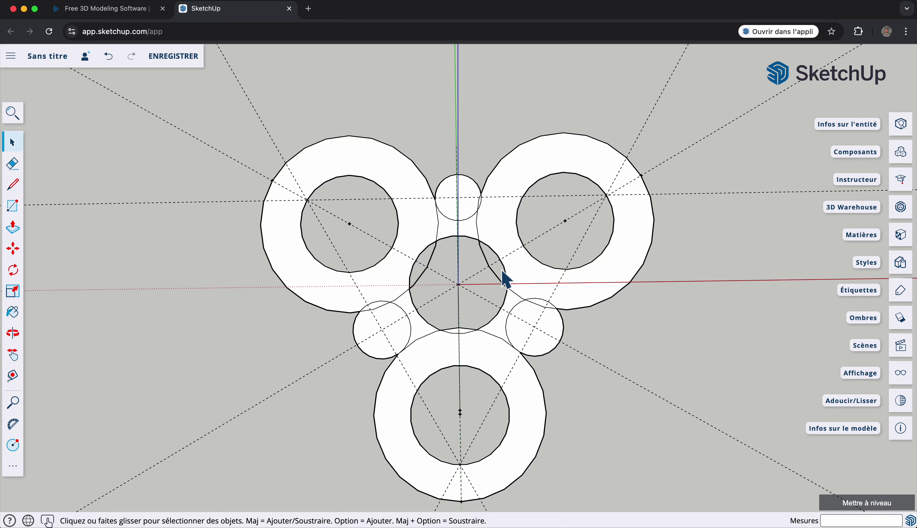
{"action": "left_click", "coordinate": [499, 277]}
{"action": "key", "text": "Delete"}
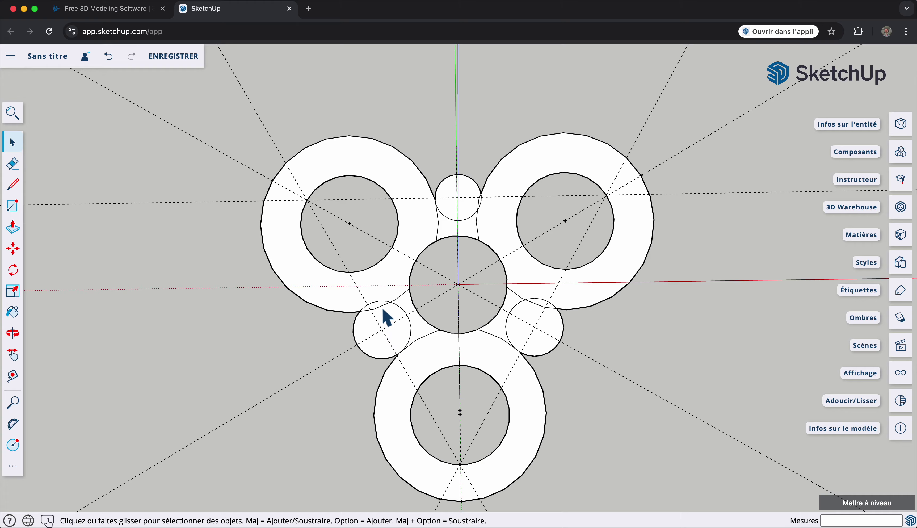
Step: Try to merge the left gap circle with the body by deleting its inner arcs and the lower-left ring's arcs crossing it
{"action": "middle_click_drag", "start_coordinate": [374, 317], "coordinate": [312, 318]}
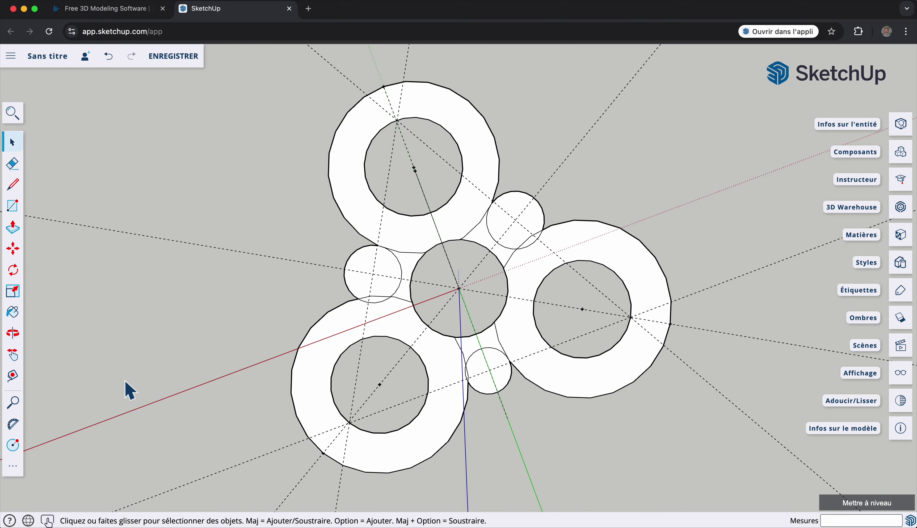
{"action": "left_click", "coordinate": [12, 402]}
{"action": "left_click_drag", "start_coordinate": [264, 334], "coordinate": [213, 178]}
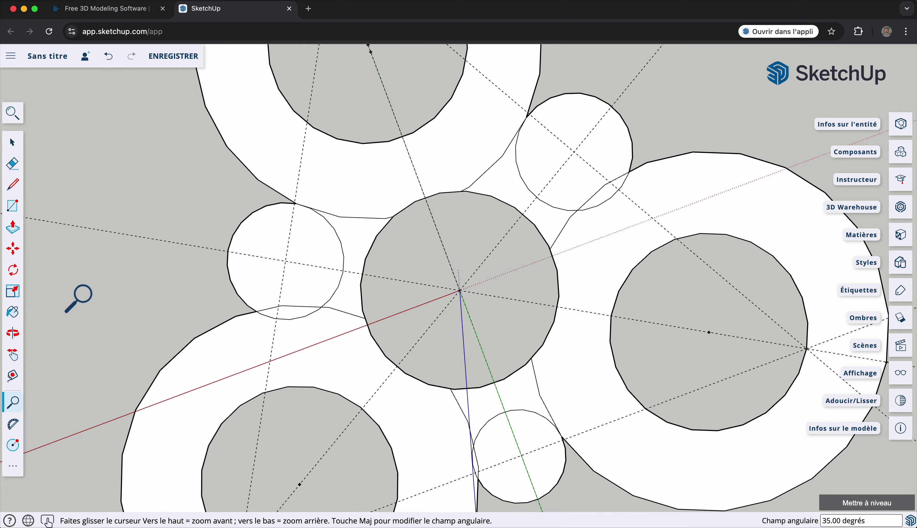
{"action": "left_click", "coordinate": [26, 146]}
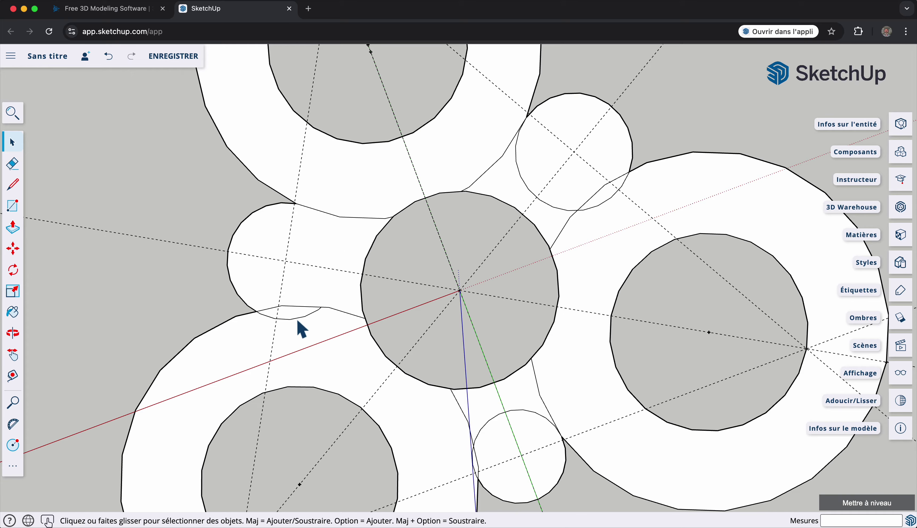
{"action": "key", "text": "Delete"}
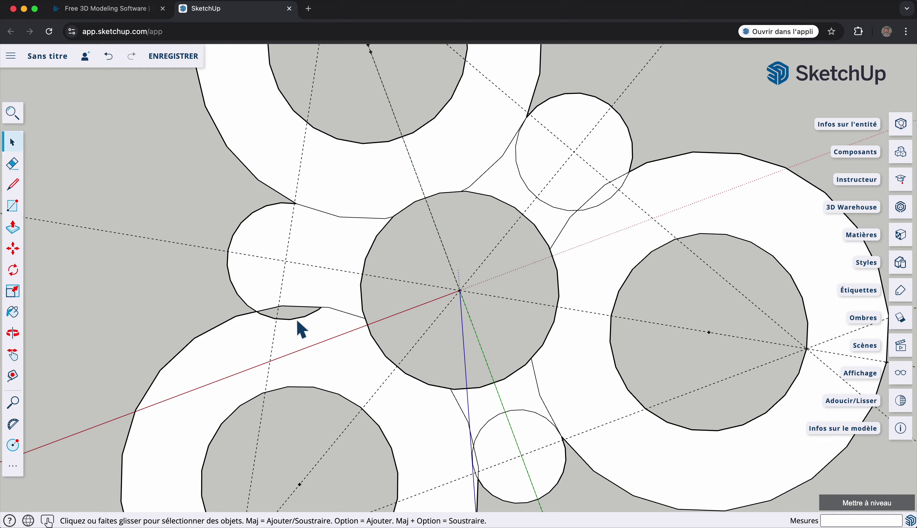
{"action": "key", "text": "super+z"}
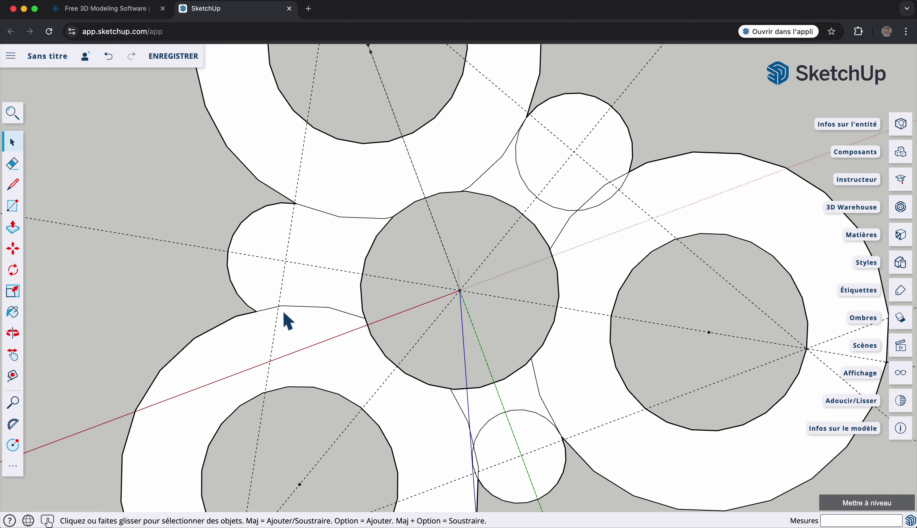
{"action": "left_click", "coordinate": [279, 312]}
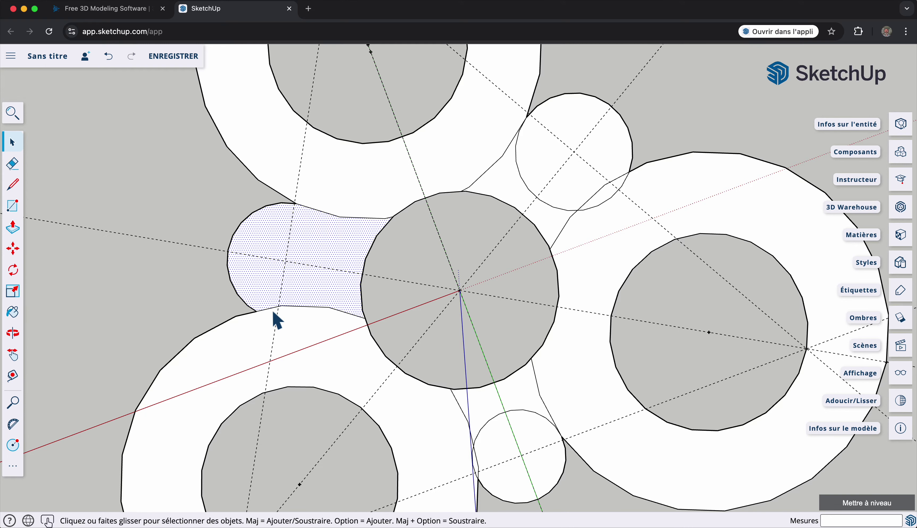
{"action": "left_click", "coordinate": [295, 309]}
{"action": "key", "text": "Delete"}
{"action": "left_click", "coordinate": [344, 313]}
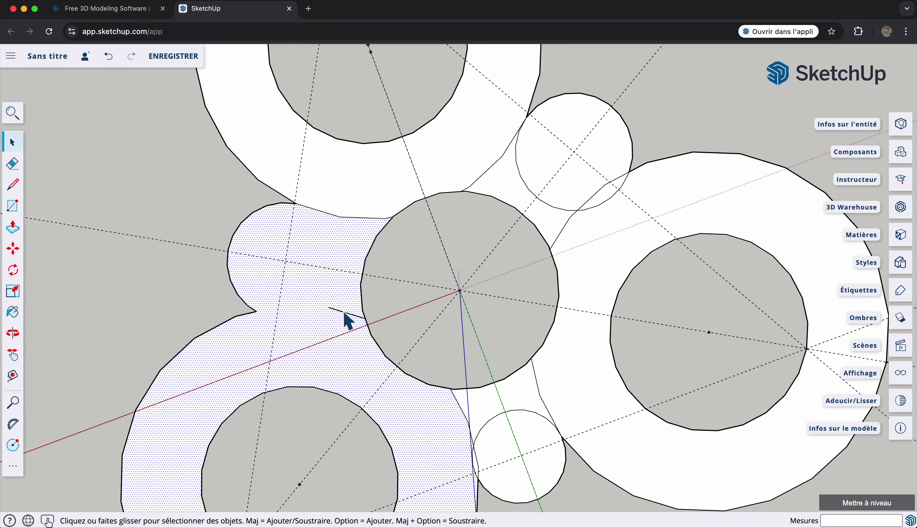
{"action": "left_click", "coordinate": [347, 315]}
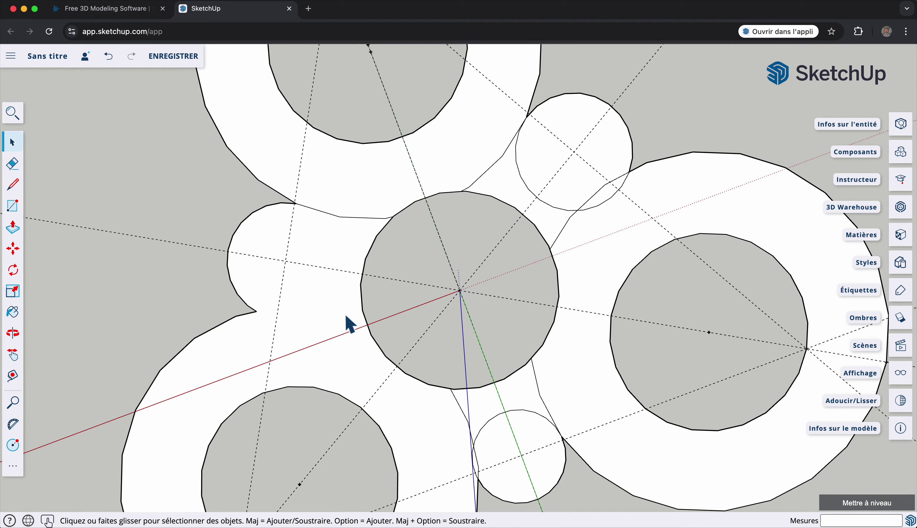
Step: Try to merge the upper ring with the upper-right gap circle by deleting the ring and circle arcs between them
{"action": "left_click", "coordinate": [350, 222]}
{"action": "key", "text": "Delete"}
{"action": "left_click", "coordinate": [485, 178]}
{"action": "key", "text": "Delete"}
{"action": "left_click", "coordinate": [524, 179]}
{"action": "key", "text": "Delete"}
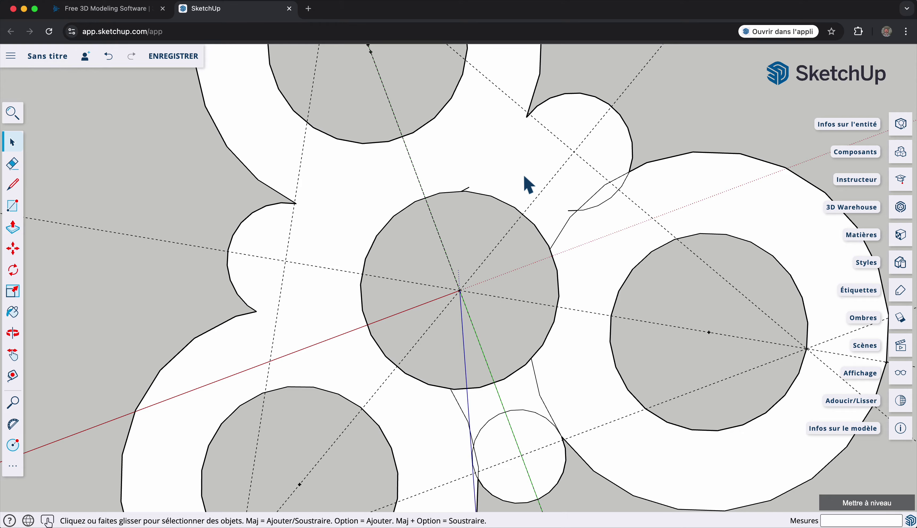
Step: Undo the arc deletions back to the complete left and upper-right gap circles
{"action": "key", "text": "super+z"}
{"action": "key", "text": "super+z"}
{"action": "key", "text": "super+z"}
{"action": "key", "text": "super+z"}
{"action": "key", "text": "super+z"}
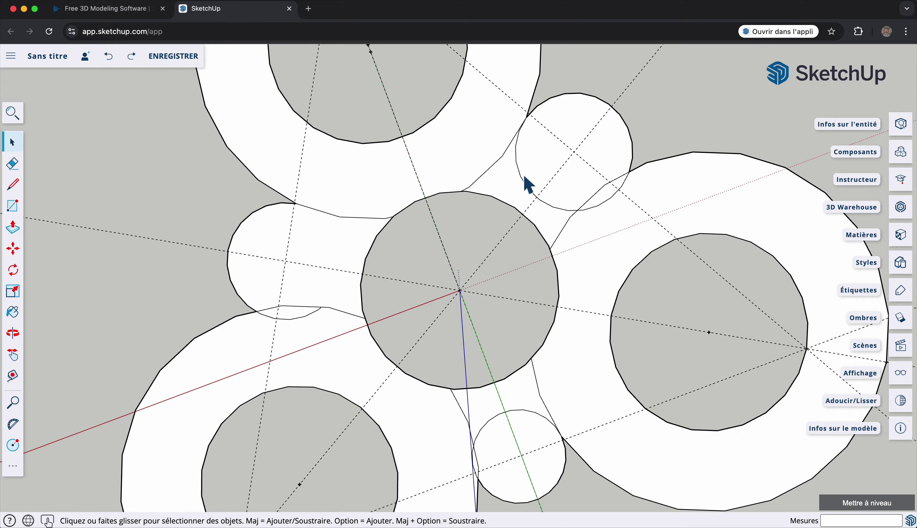
{"action": "key", "text": "super+z"}
Step: Cut a concave notch in the left gap by deleting the small circle's face, its arc overlapping the lower-left ring and its outer arc
{"action": "left_click", "coordinate": [303, 247]}
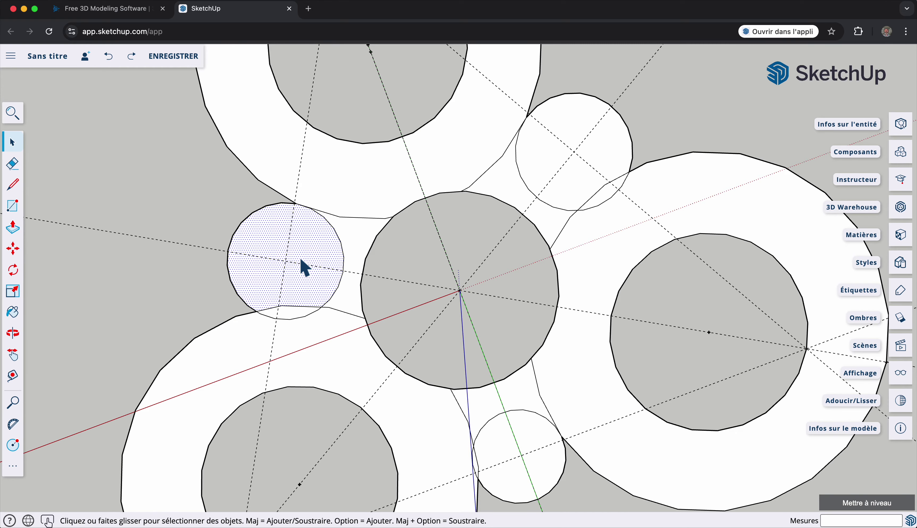
{"action": "key", "text": "super+shift+z"}
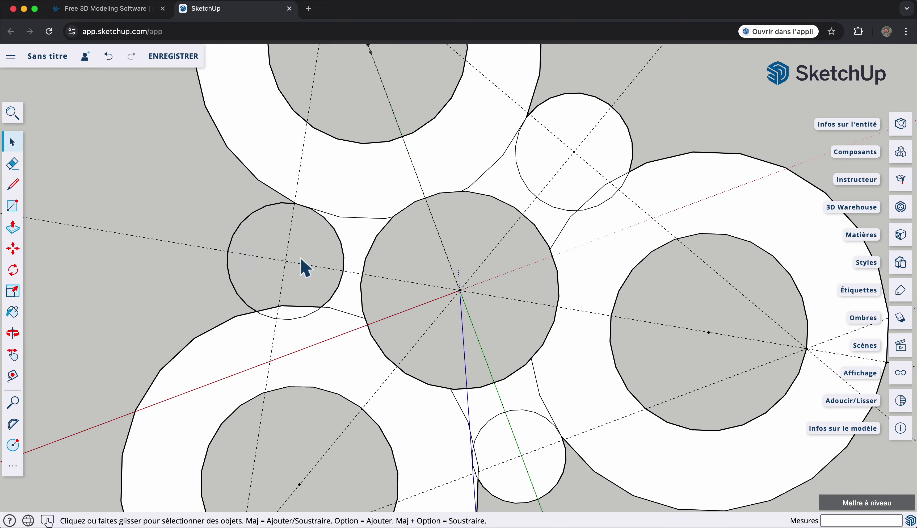
{"action": "left_click", "coordinate": [291, 317]}
{"action": "key", "text": "Delete"}
{"action": "left_click", "coordinate": [244, 294]}
{"action": "key", "text": "Delete"}
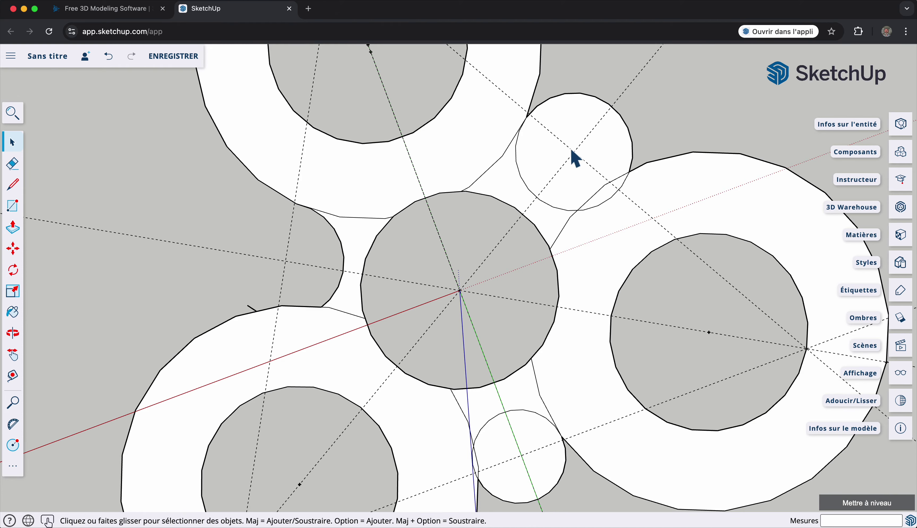
Step: Cut a concave notch in the upper-right gap by deleting the small circle's face, its arc overlapping the right ring and its outer arc
{"action": "left_click", "coordinate": [578, 124]}
{"action": "key", "text": "Delete"}
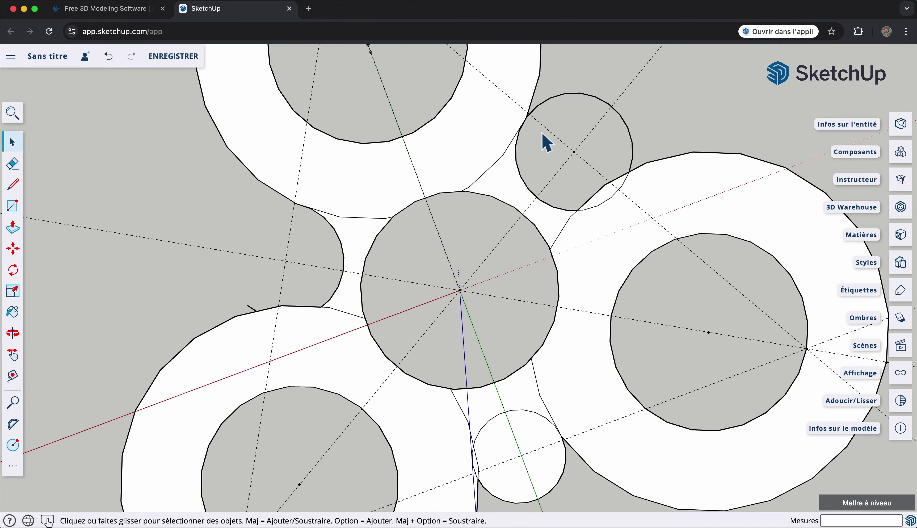
{"action": "left_click", "coordinate": [602, 199]}
{"action": "left_click", "coordinate": [613, 201]}
{"action": "key", "text": "Delete"}
{"action": "left_click", "coordinate": [635, 143]}
{"action": "key", "text": "Delete"}
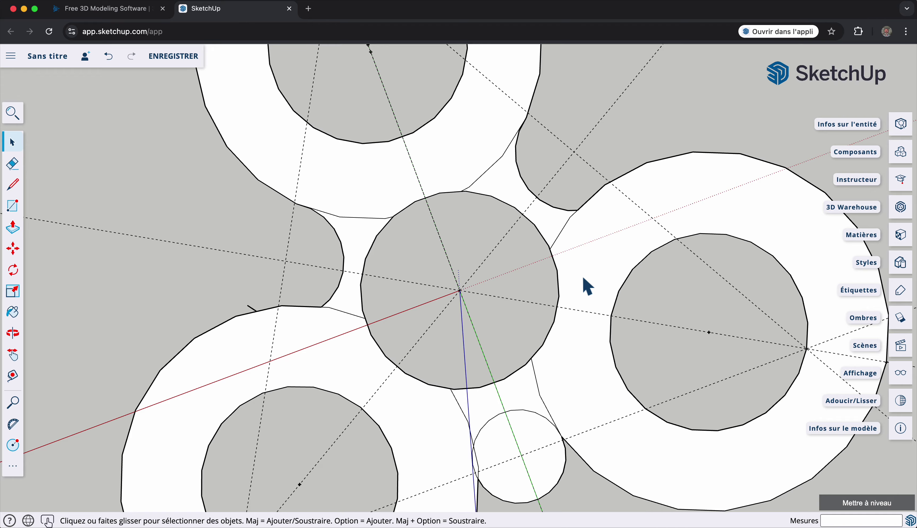
Step: Delete the arcs of the upper, right and lower-left rings that separate them from the central body
{"action": "left_click", "coordinate": [498, 164]}
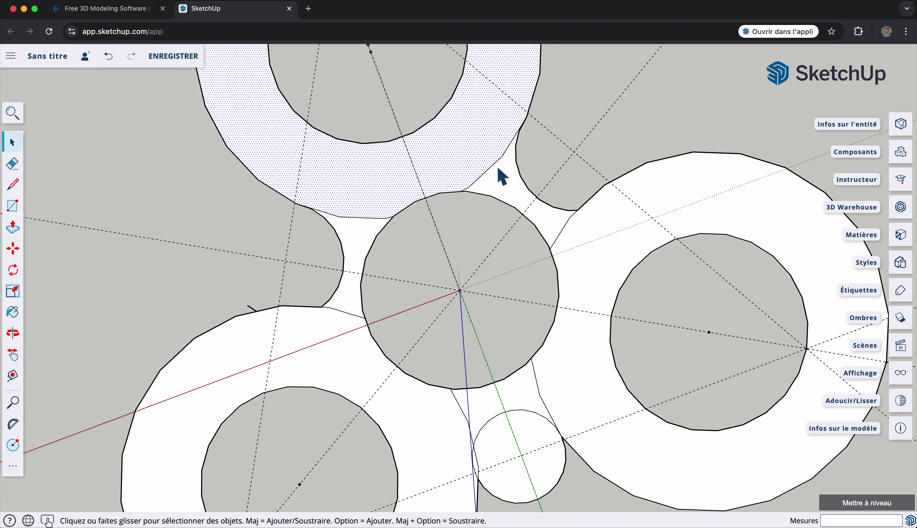
{"action": "left_click", "coordinate": [494, 166]}
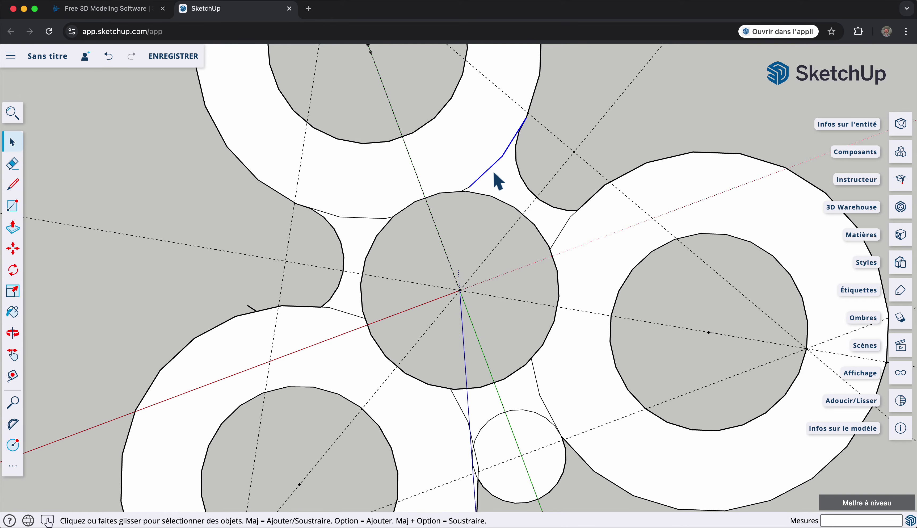
{"action": "key", "text": "Delete"}
{"action": "key", "text": "Delete"}
{"action": "left_click", "coordinate": [564, 244]}
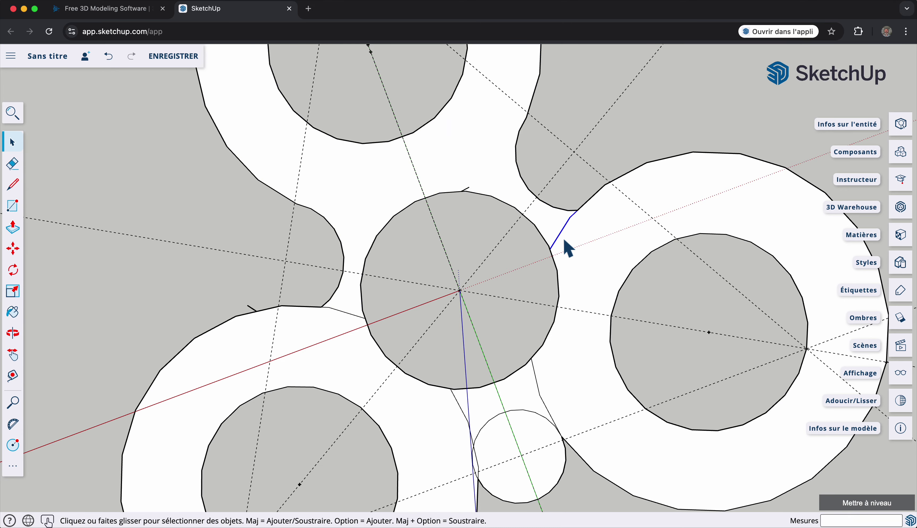
{"action": "key", "text": "Delete"}
{"action": "key", "text": "Delete"}
{"action": "left_click", "coordinate": [461, 403]}
{"action": "key", "text": "Delete"}
Step: Cut a concave notch in the lower gap by deleting the small circle's face and its outer arc
{"action": "left_click", "coordinate": [526, 463]}
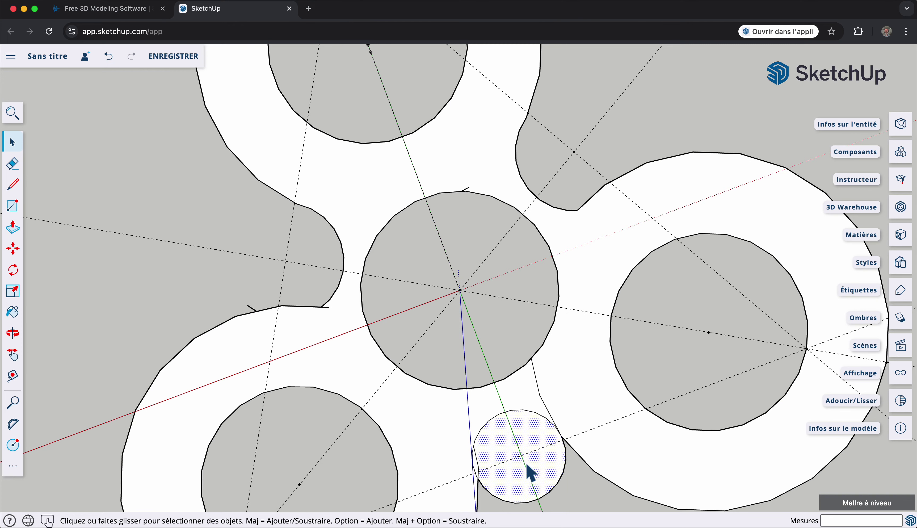
{"action": "key", "text": "Escape"}
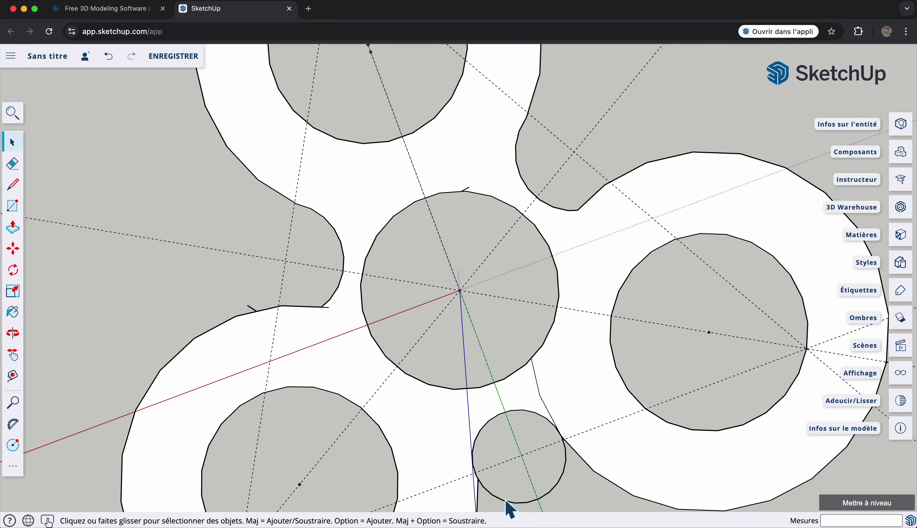
{"action": "key", "text": "Delete"}
{"action": "key", "text": "Delete"}
Step: Delete the dashed construction guides crossing the spinner, except the one running through the upper ring
{"action": "left_click", "coordinate": [393, 280]}
{"action": "key", "text": "Delete"}
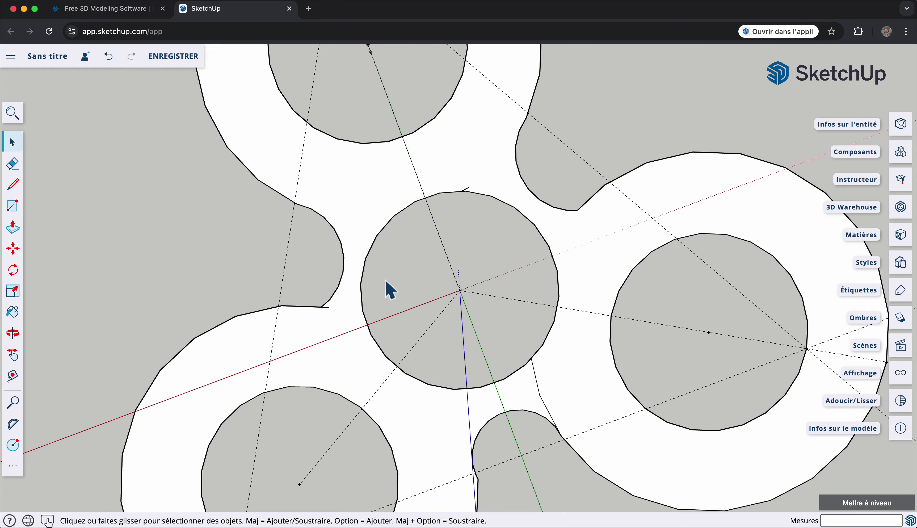
{"action": "left_click", "coordinate": [295, 273]}
{"action": "key", "text": "Delete"}
{"action": "left_click", "coordinate": [413, 364]}
{"action": "key", "text": "Delete"}
{"action": "left_click", "coordinate": [580, 156]}
{"action": "key", "text": "Delete"}
{"action": "left_click", "coordinate": [470, 192]}
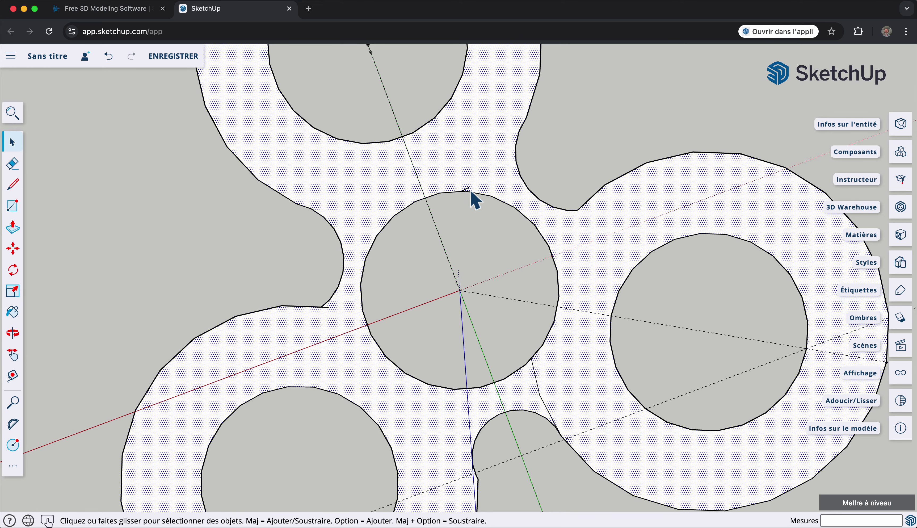
{"action": "left_click", "coordinate": [505, 299]}
{"action": "key", "text": "Delete"}
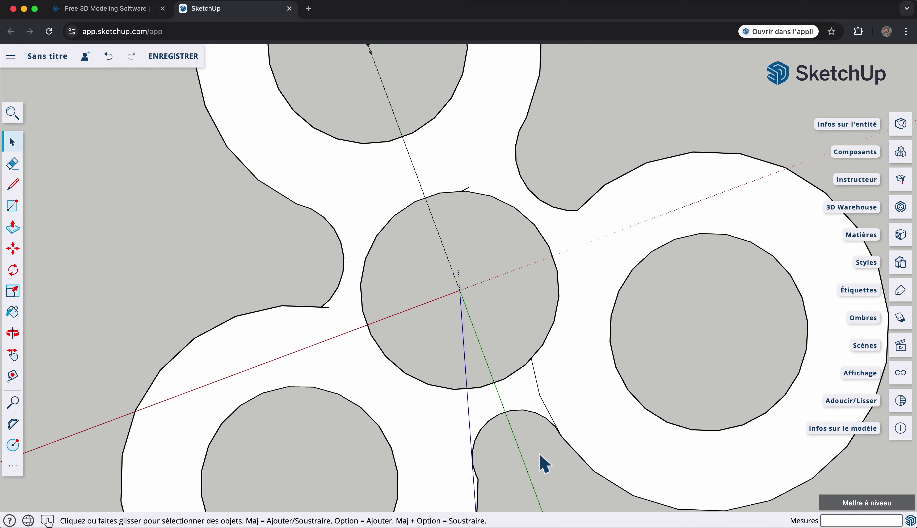
Step: Try to select the stray edge stub on the upper rim of the center hole
{"action": "left_click", "coordinate": [13, 403]}
{"action": "left_click_drag", "start_coordinate": [164, 383], "coordinate": [250, 498]}
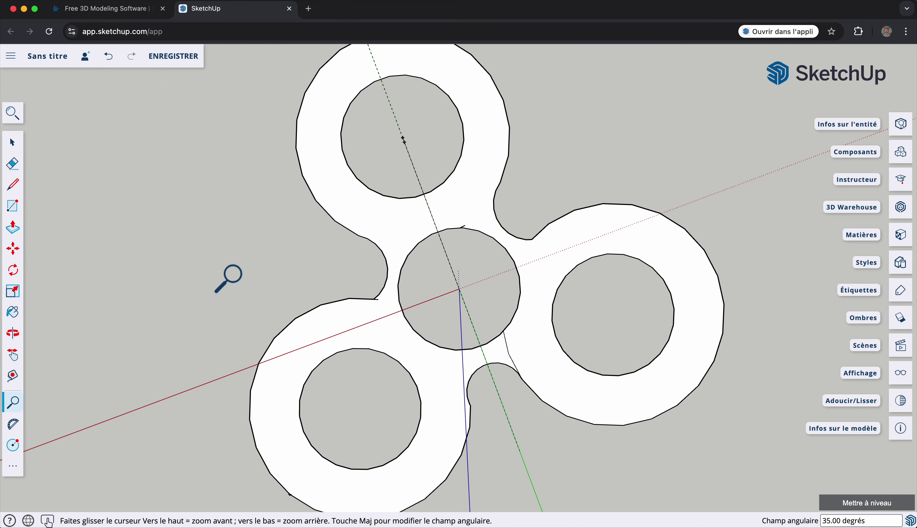
{"action": "left_click_drag", "start_coordinate": [228, 279], "coordinate": [280, 432]}
{"action": "left_click_drag", "start_coordinate": [201, 281], "coordinate": [198, 263]}
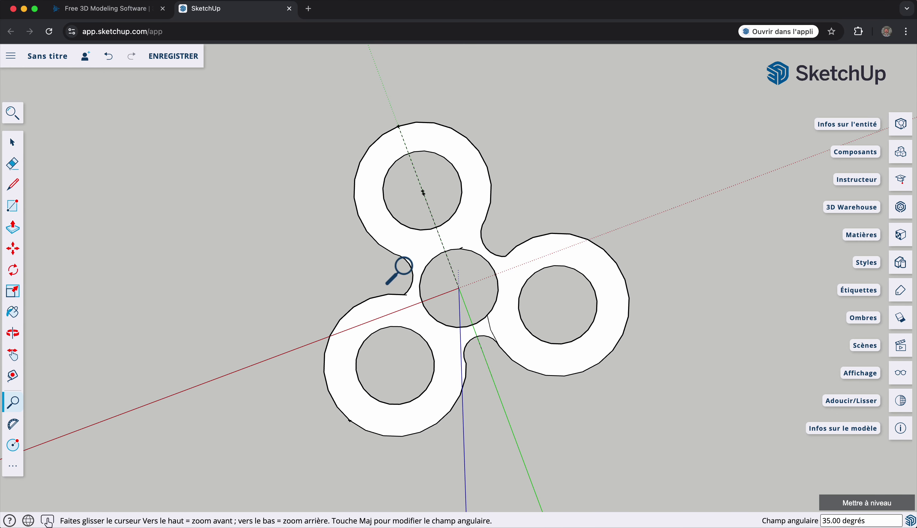
{"action": "left_click_drag", "start_coordinate": [483, 283], "coordinate": [461, 225]}
{"action": "left_click_drag", "start_coordinate": [461, 293], "coordinate": [455, 152]}
{"action": "scroll", "coordinate": [454, 198], "scroll_direction": "up", "scroll_amount": 1}
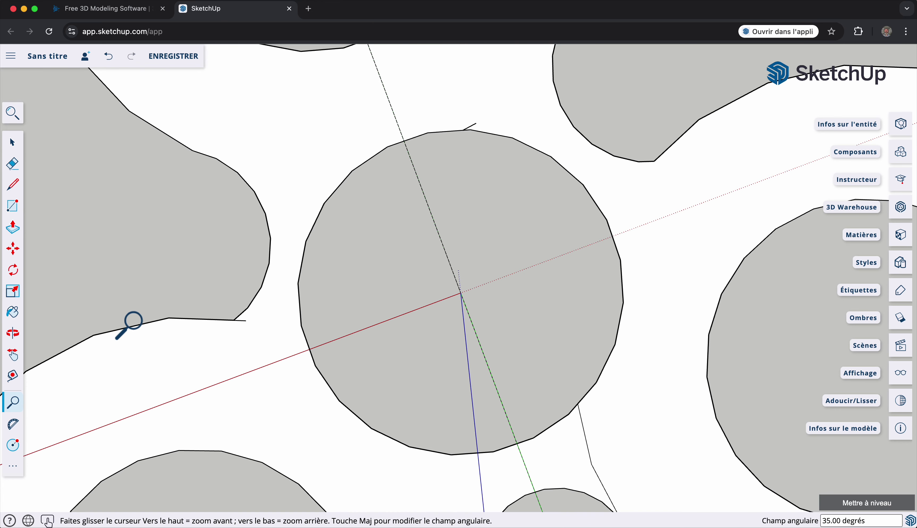
{"action": "left_click", "coordinate": [14, 144]}
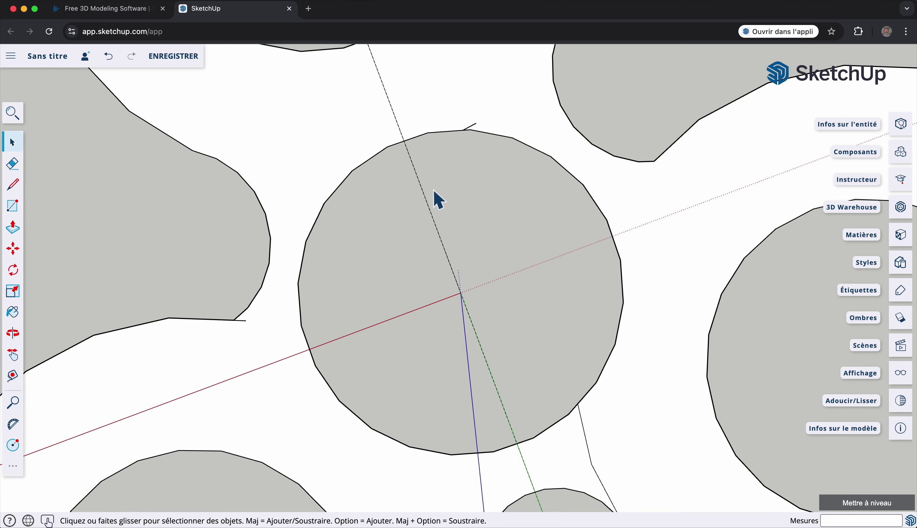
{"action": "left_click", "coordinate": [477, 130]}
{"action": "left_click", "coordinate": [476, 129]}
{"action": "left_click", "coordinate": [473, 131]}
{"action": "left_click", "coordinate": [476, 130]}
Step: Extrude the whole spinner face upward with Push/Pull, setting the distance to 5
{"action": "scroll", "coordinate": [476, 131], "scroll_direction": "down", "scroll_amount": 7}
{"action": "left_click", "coordinate": [12, 333]}
{"action": "left_click_drag", "start_coordinate": [288, 411], "coordinate": [229, 364]}
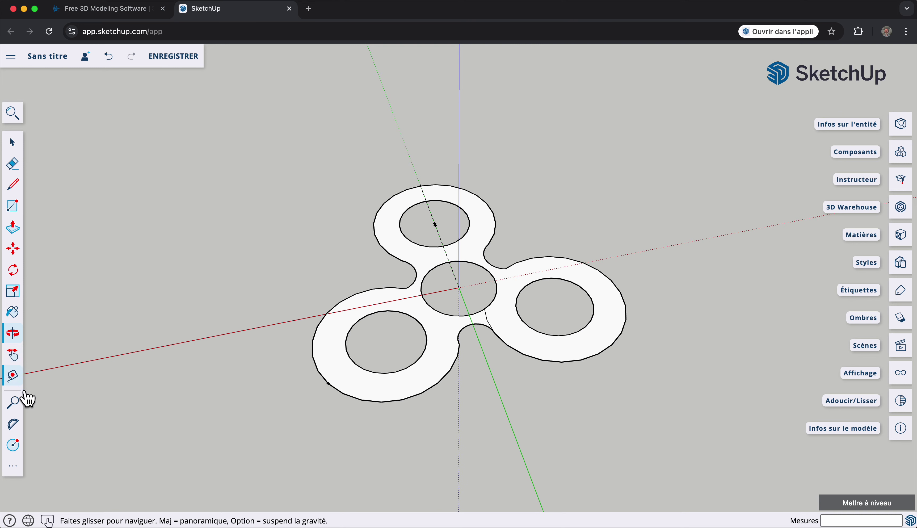
{"action": "scroll", "coordinate": [18, 230], "scroll_direction": "up", "scroll_amount": 5, "text": "ctrl"}
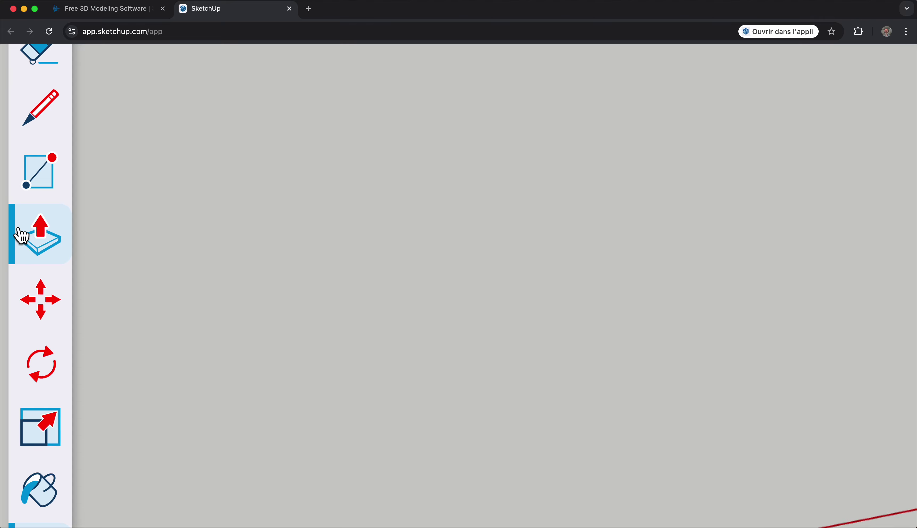
{"action": "scroll", "coordinate": [18, 233], "scroll_direction": "down", "scroll_amount": 5, "text": "ctrl"}
{"action": "left_click", "coordinate": [18, 233]}
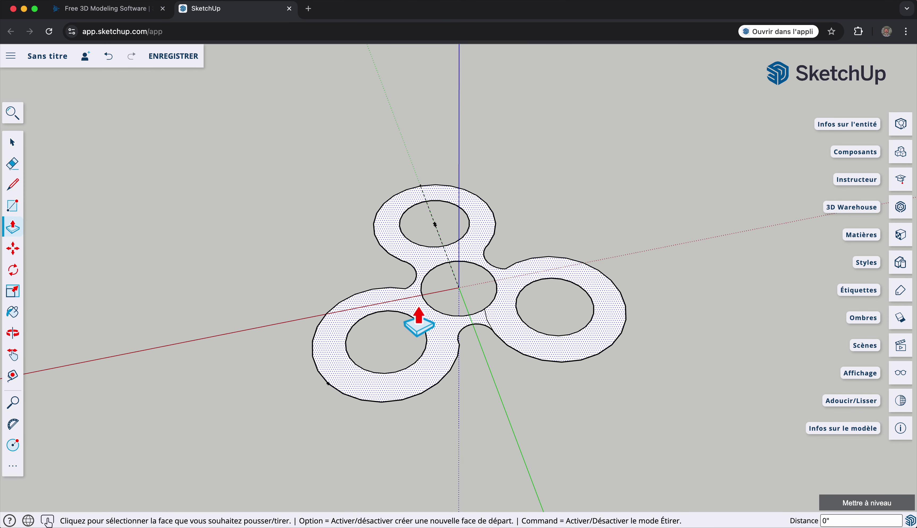
{"action": "left_click", "coordinate": [400, 316]}
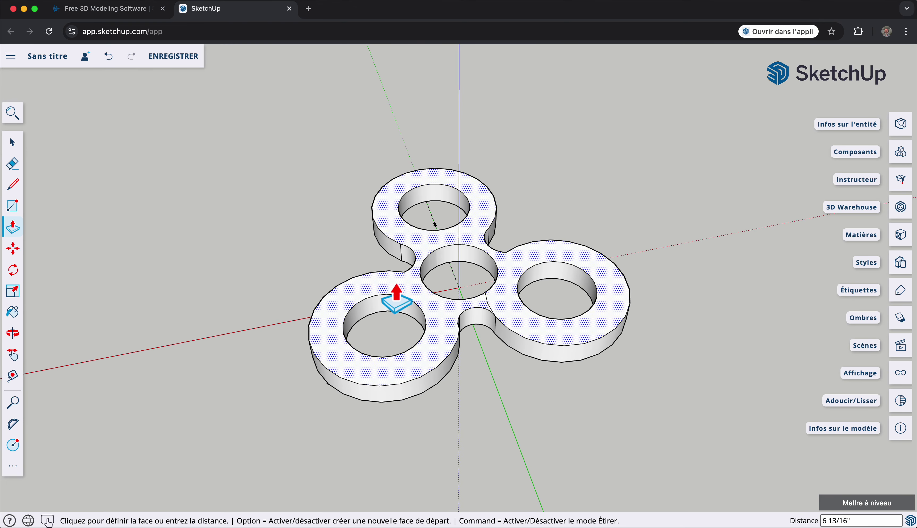
{"action": "left_click", "coordinate": [397, 301]}
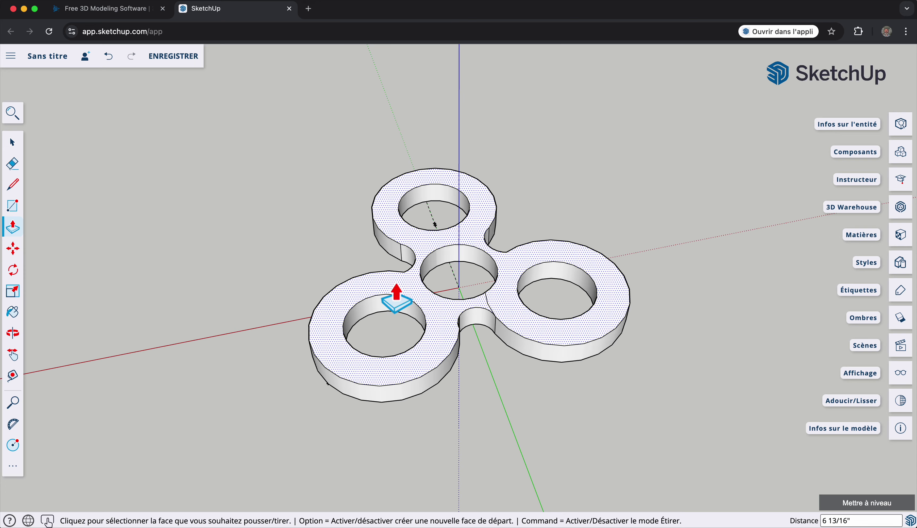
{"action": "type", "text": "5"}
{"action": "key", "text": "Return"}
Step: Browse the material library and pick the mottled grey texture from the Métal category
{"action": "left_click", "coordinate": [13, 332]}
{"action": "left_click_drag", "start_coordinate": [363, 219], "coordinate": [436, 226]}
{"action": "left_click", "coordinate": [862, 235]}
{"action": "left_click", "coordinate": [782, 431]}
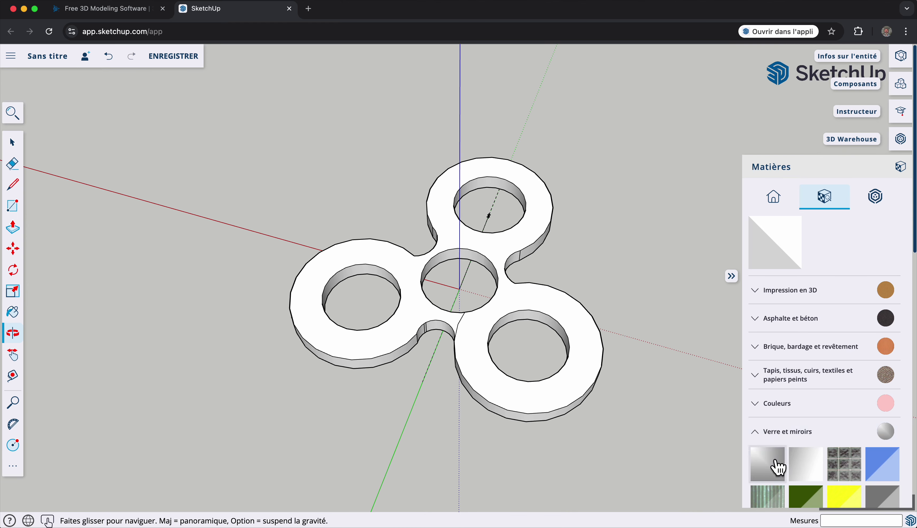
{"action": "left_click", "coordinate": [777, 433]}
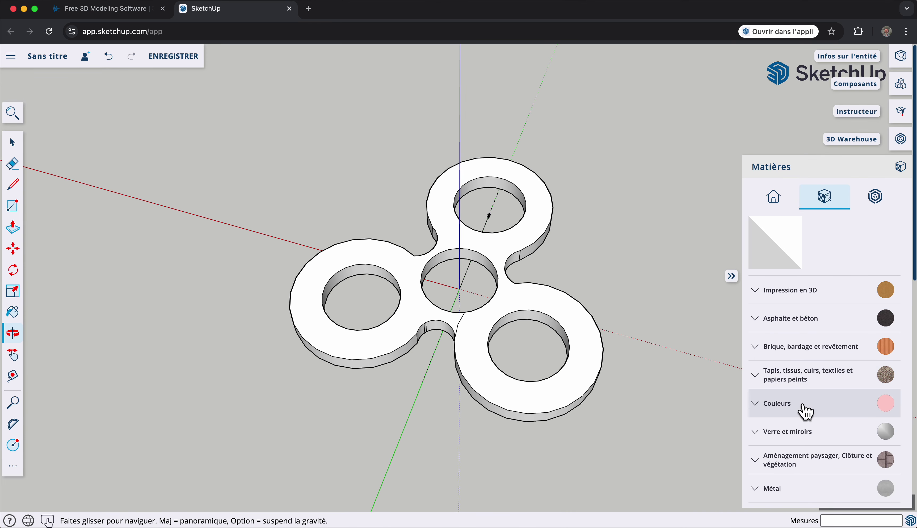
{"action": "scroll", "coordinate": [805, 412], "scroll_direction": "down", "scroll_amount": 3}
{"action": "left_click", "coordinate": [782, 433]}
{"action": "scroll", "coordinate": [785, 437], "scroll_direction": "down", "scroll_amount": 6}
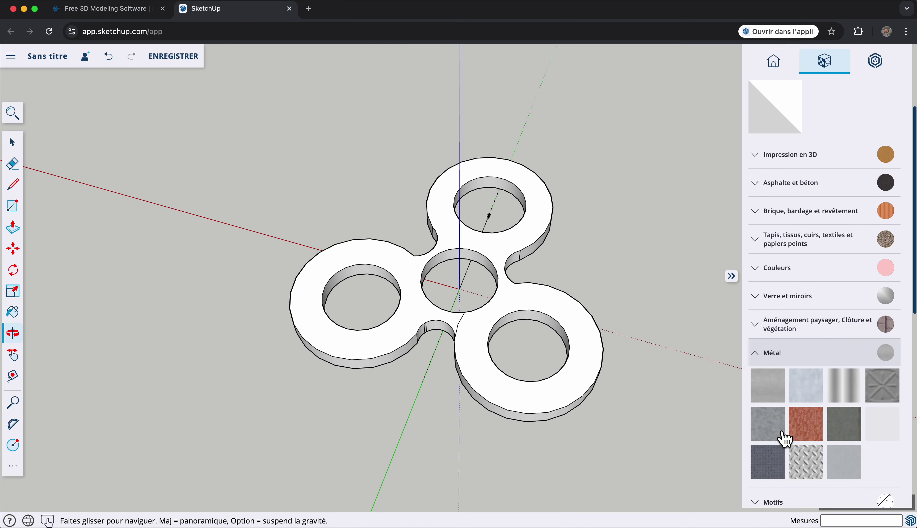
{"action": "left_click", "coordinate": [779, 378]}
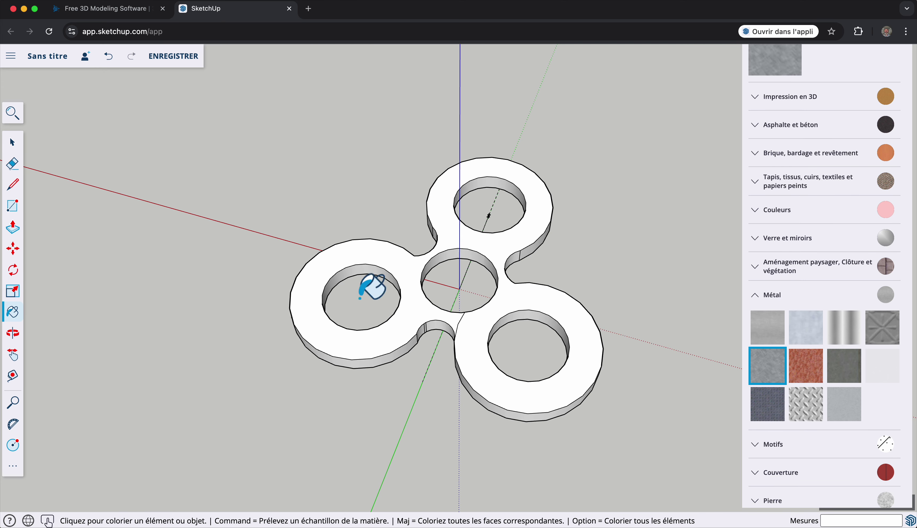
Step: Select the entire connected spinner and paint all its faces with the mottled grey metal material
{"action": "left_click", "coordinate": [11, 143]}
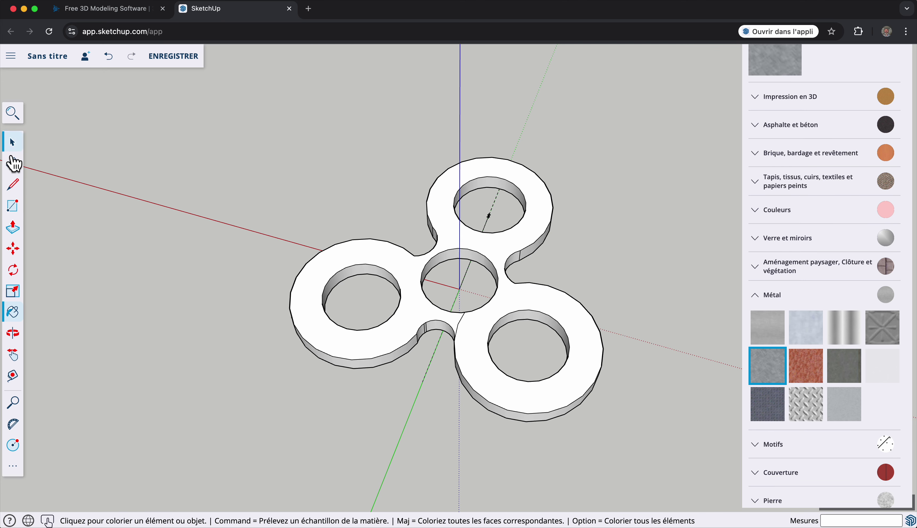
{"action": "triple_click", "coordinate": [383, 255]}
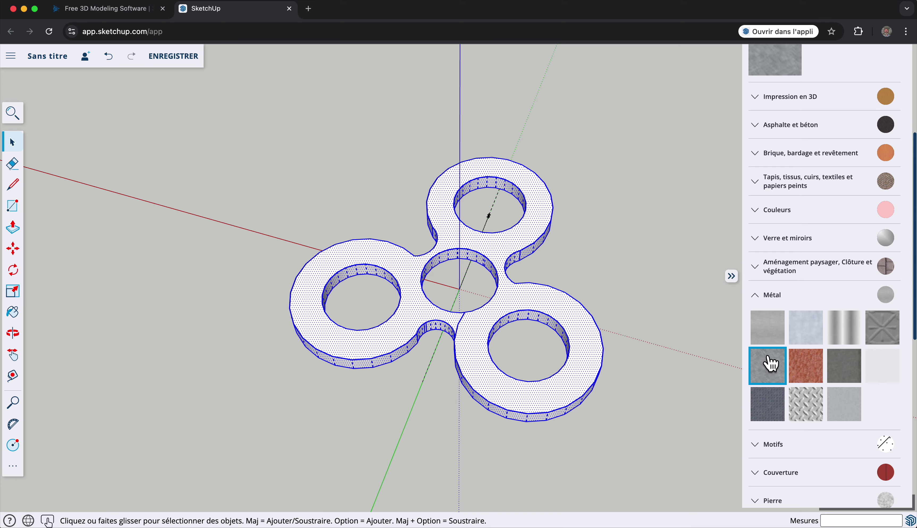
{"action": "left_click", "coordinate": [770, 379]}
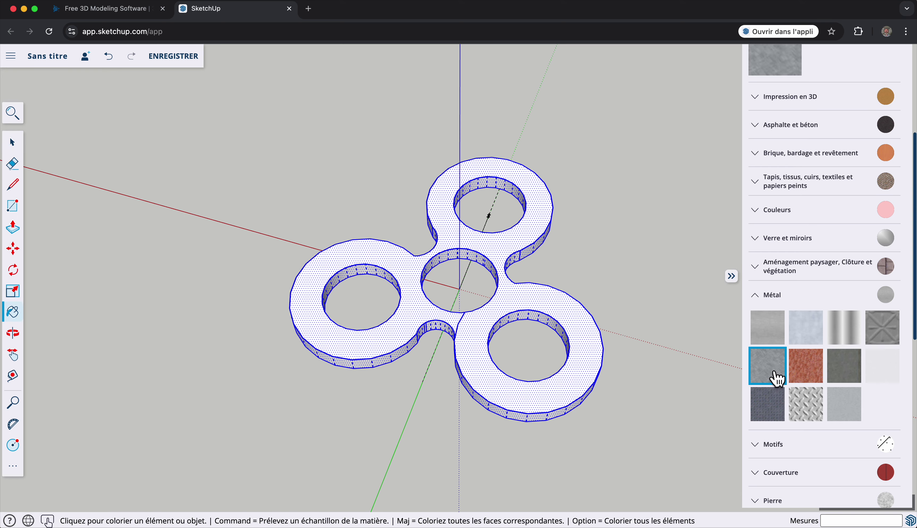
{"action": "left_click", "coordinate": [581, 364]}
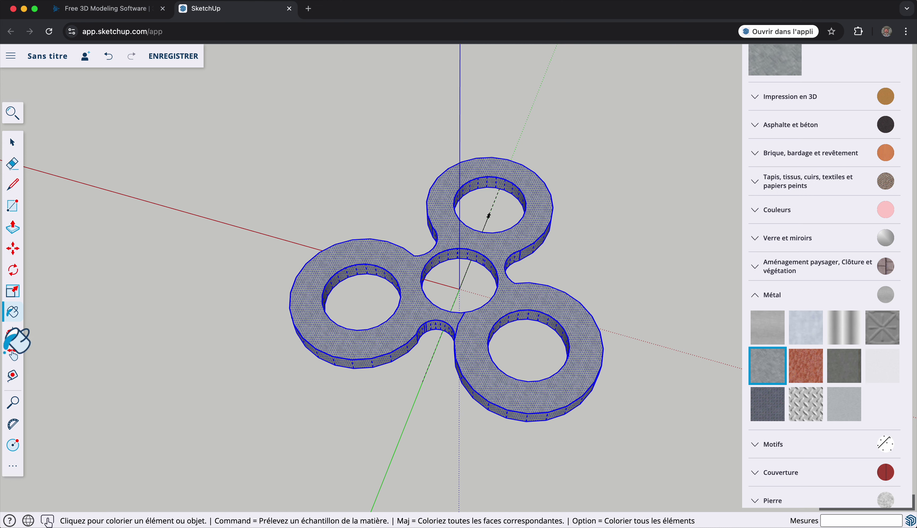
Step: Clear the selection and examine the painted spinner's metal finish from the side and from above
{"action": "left_click", "coordinate": [13, 332]}
{"action": "left_click_drag", "start_coordinate": [341, 402], "coordinate": [343, 225]}
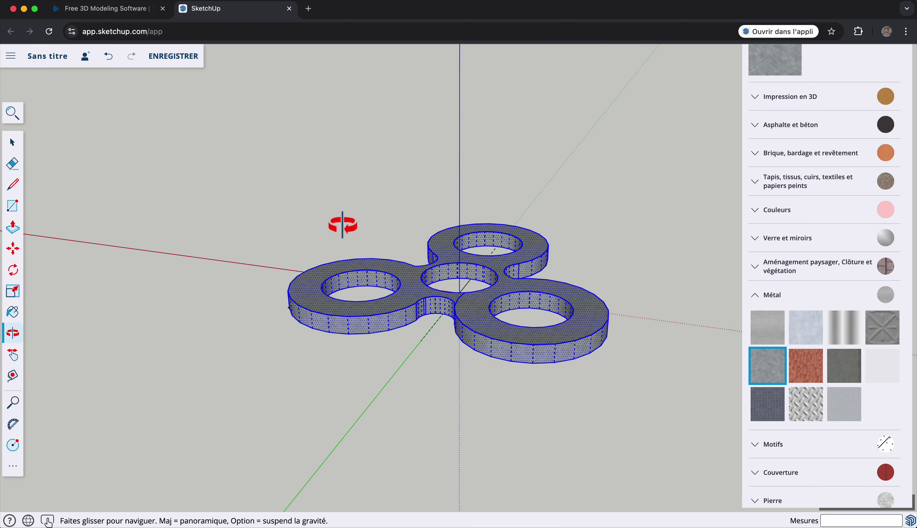
{"action": "left_click_drag", "start_coordinate": [341, 361], "coordinate": [318, 235]}
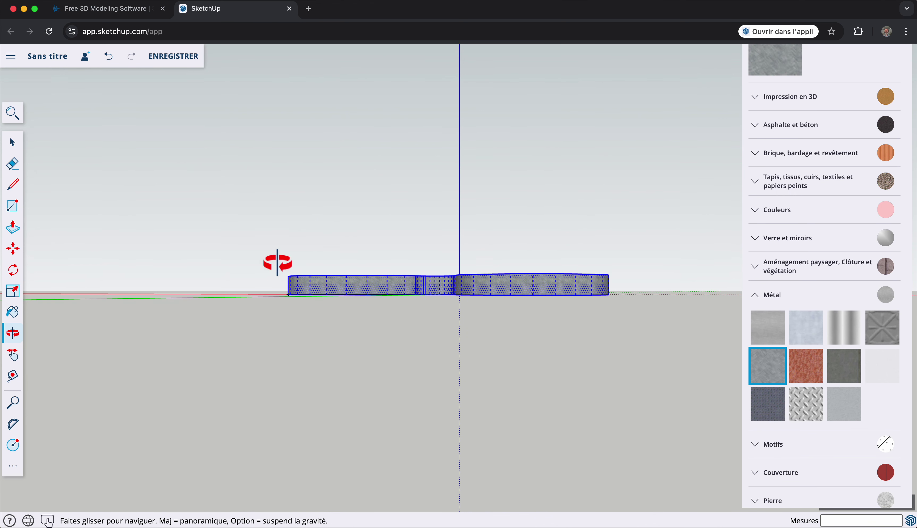
{"action": "left_click", "coordinate": [22, 150]}
{"action": "left_click", "coordinate": [218, 240]}
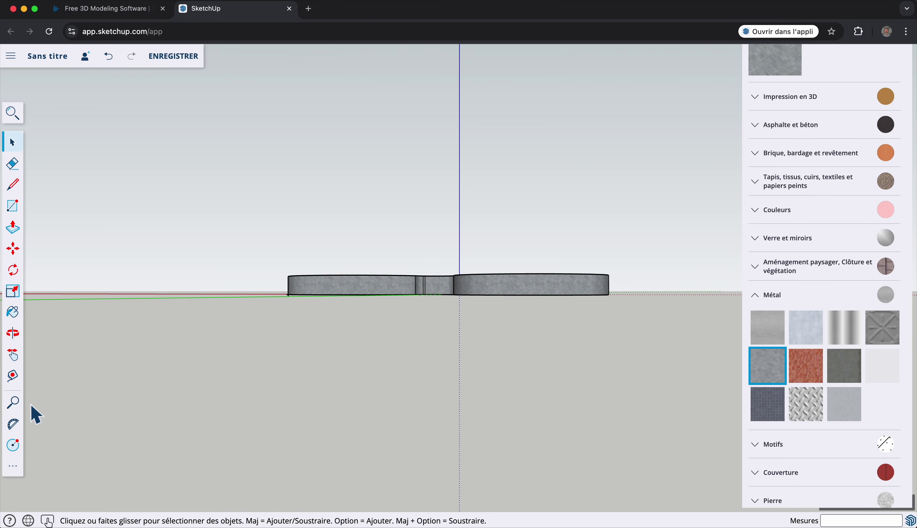
{"action": "left_click", "coordinate": [13, 332]}
{"action": "left_click_drag", "start_coordinate": [466, 290], "coordinate": [326, 513]}
{"action": "left_click_drag", "start_coordinate": [547, 239], "coordinate": [548, 393]}
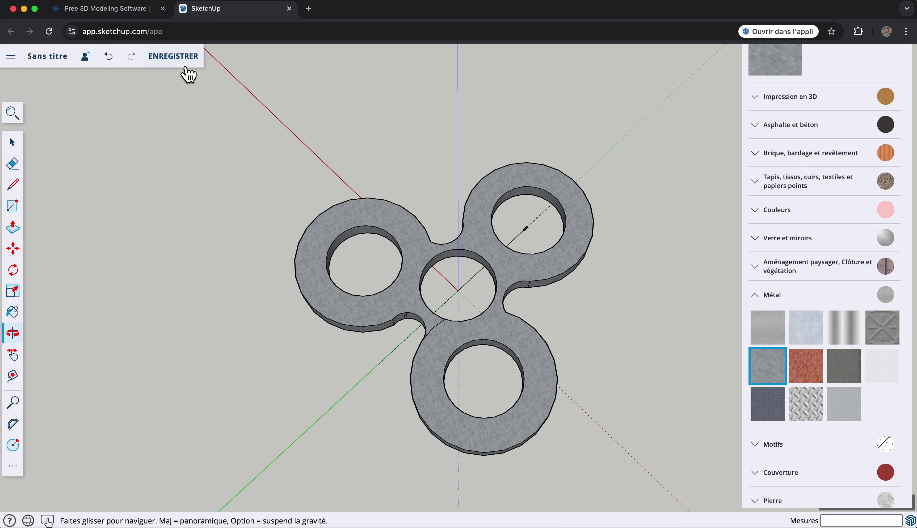
Step: Save the model as HandSpinner in the SketchUp project folder, without purging unused elements
{"action": "left_click", "coordinate": [178, 62]}
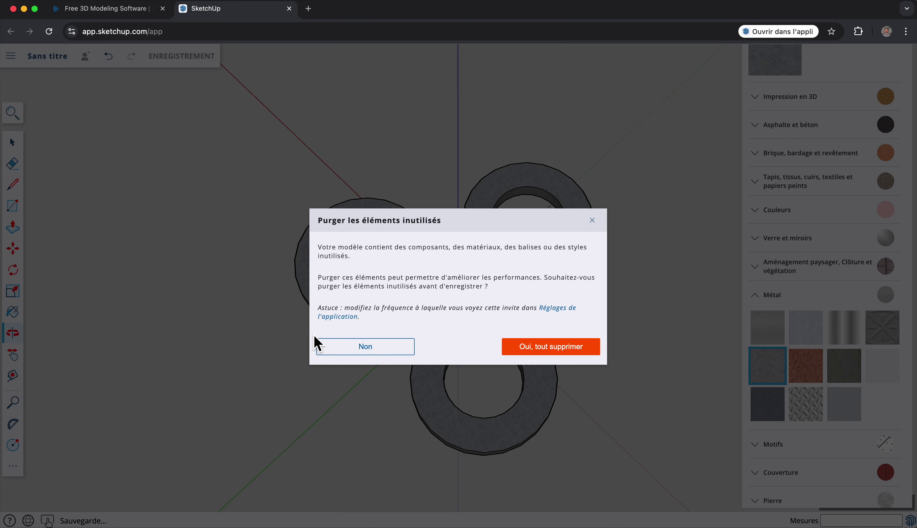
{"action": "left_click", "coordinate": [330, 350]}
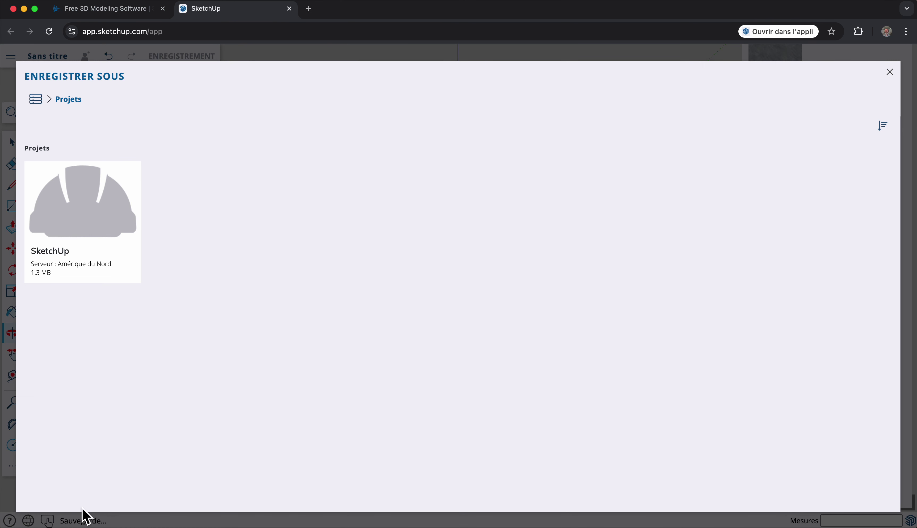
{"action": "left_click", "coordinate": [85, 253]}
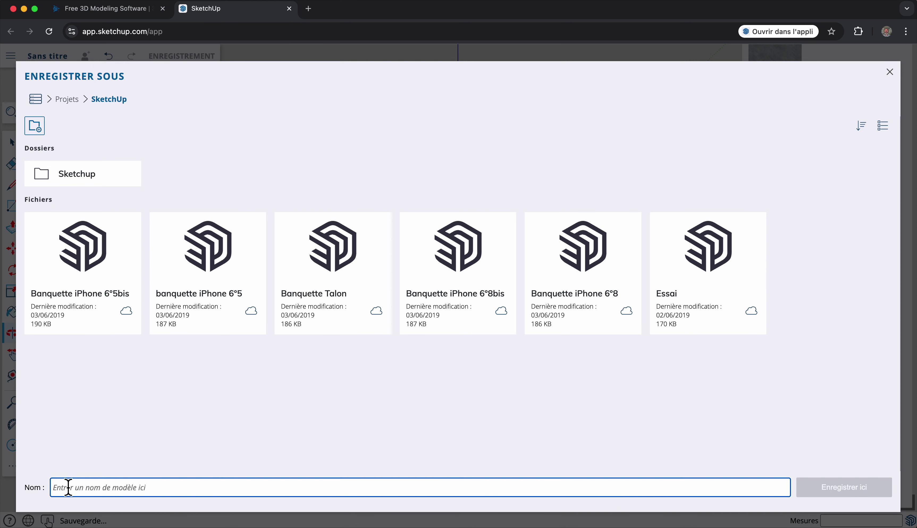
{"action": "type", "text": "Hand"}
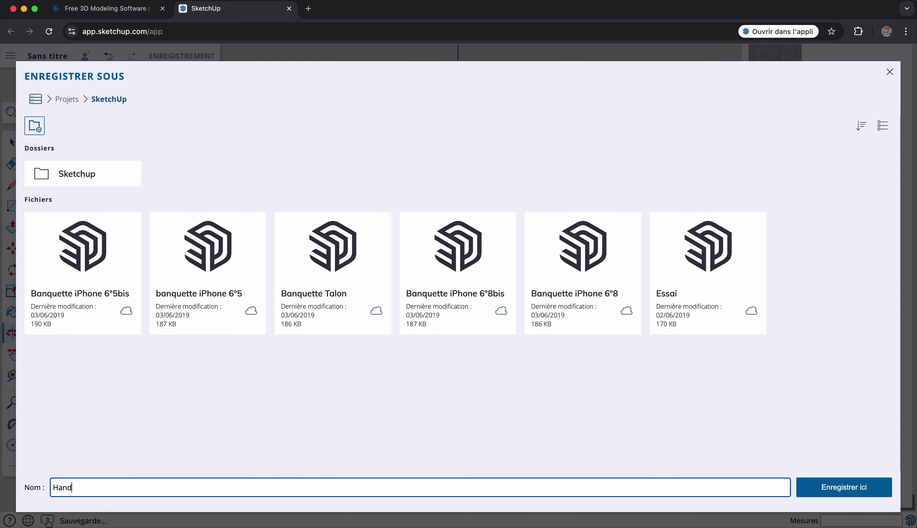
{"action": "type", "text": "Spinner"}
{"action": "left_click", "coordinate": [850, 486]}
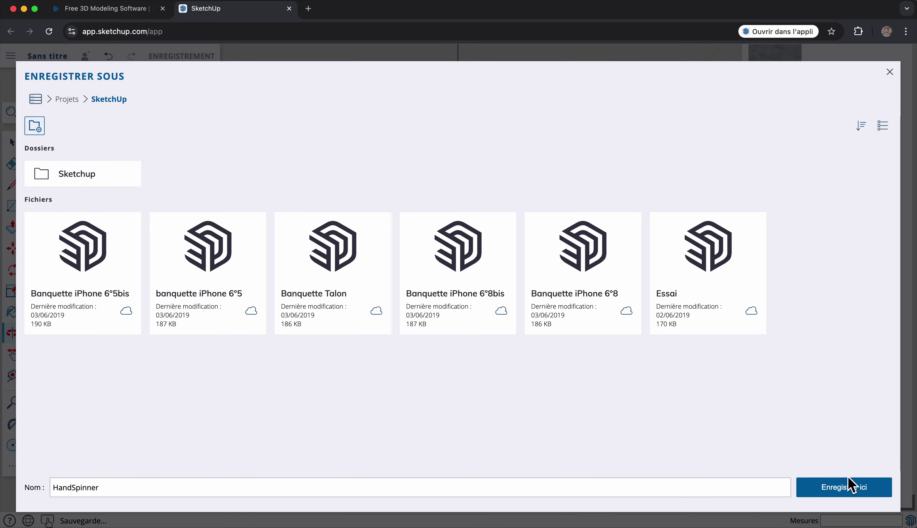